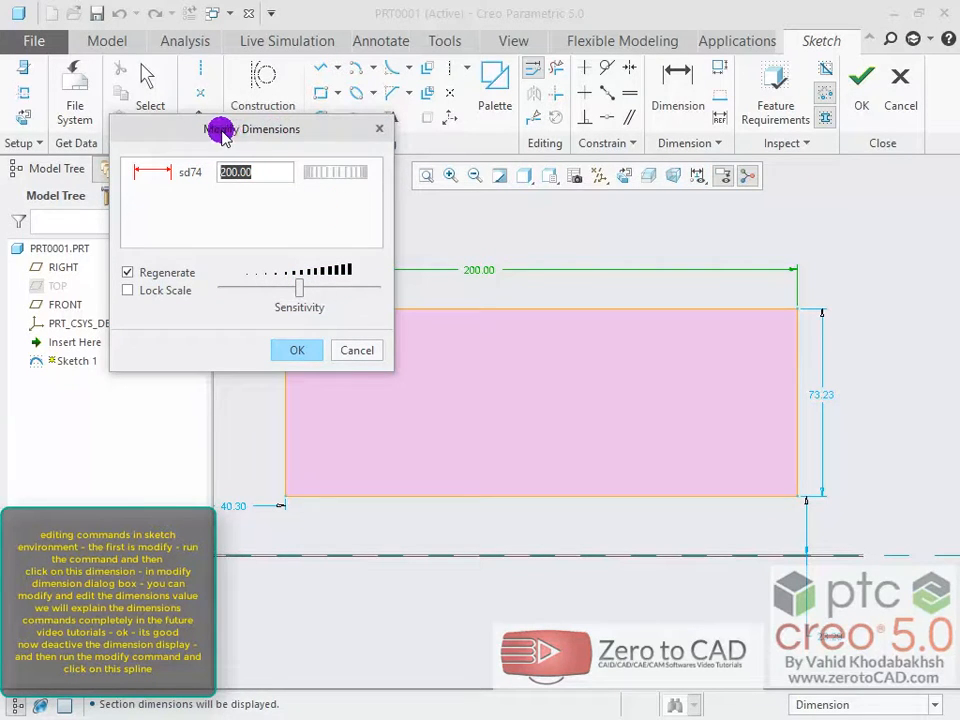
- Add the rectangle's height and its horizontal offset from the vertical axis to the dimensions being modified, and dismiss the dialog
scroll(540, 354, down, 3)
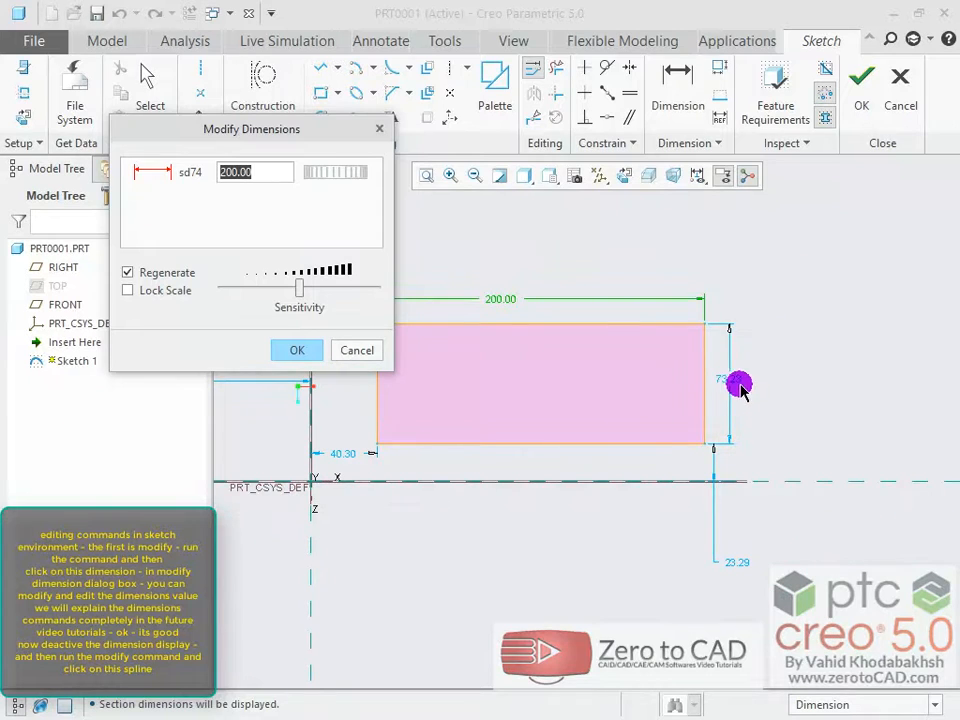
click(738, 385)
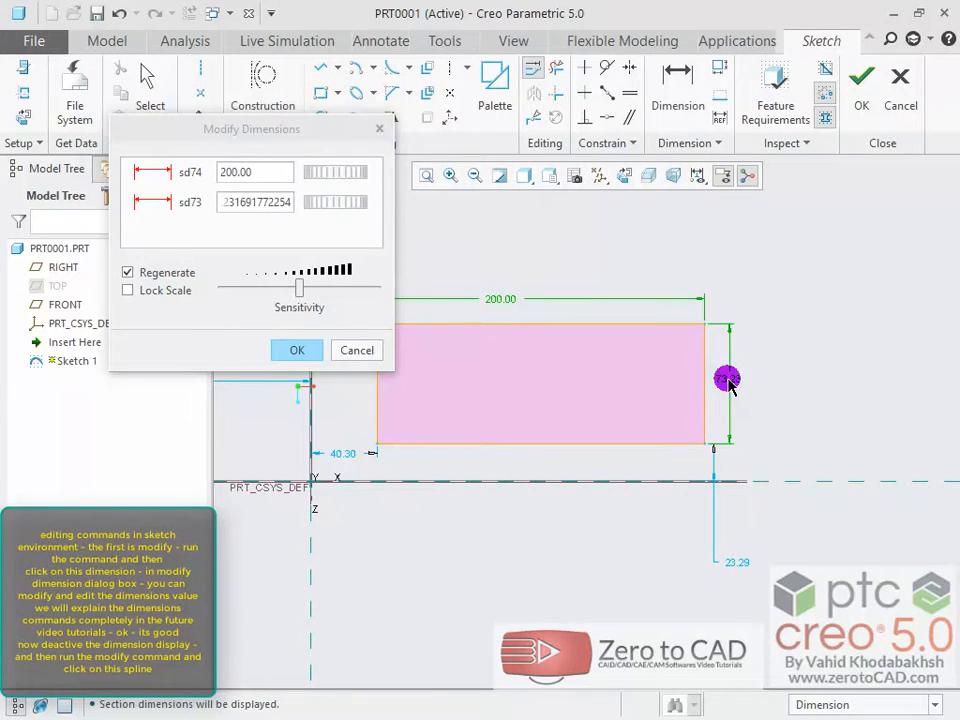
click(342, 455)
double_click(233, 231)
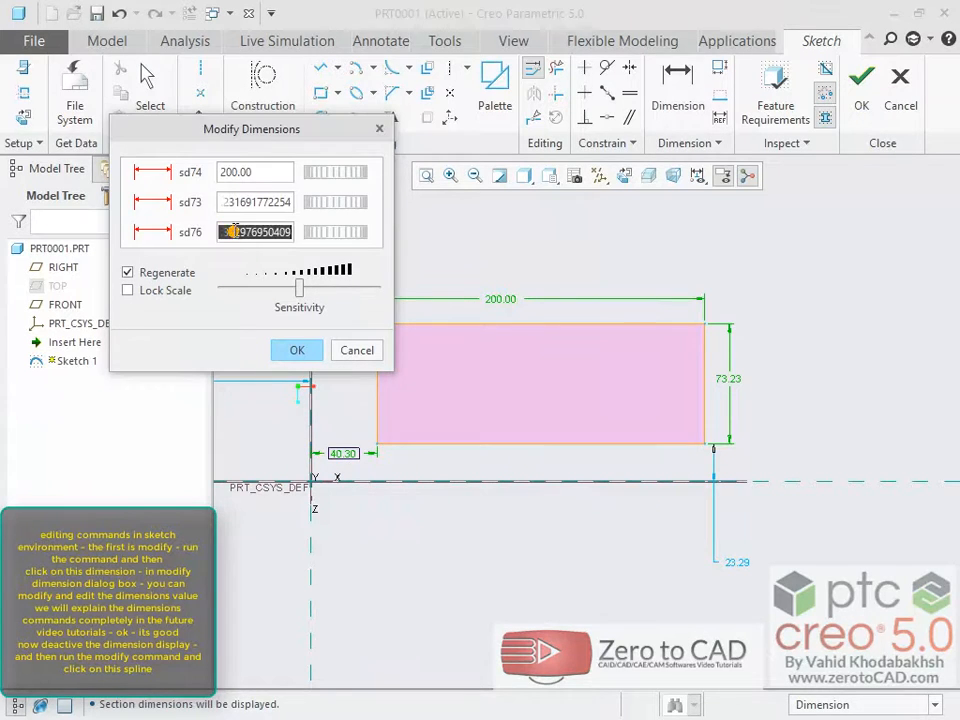
double_click(233, 201)
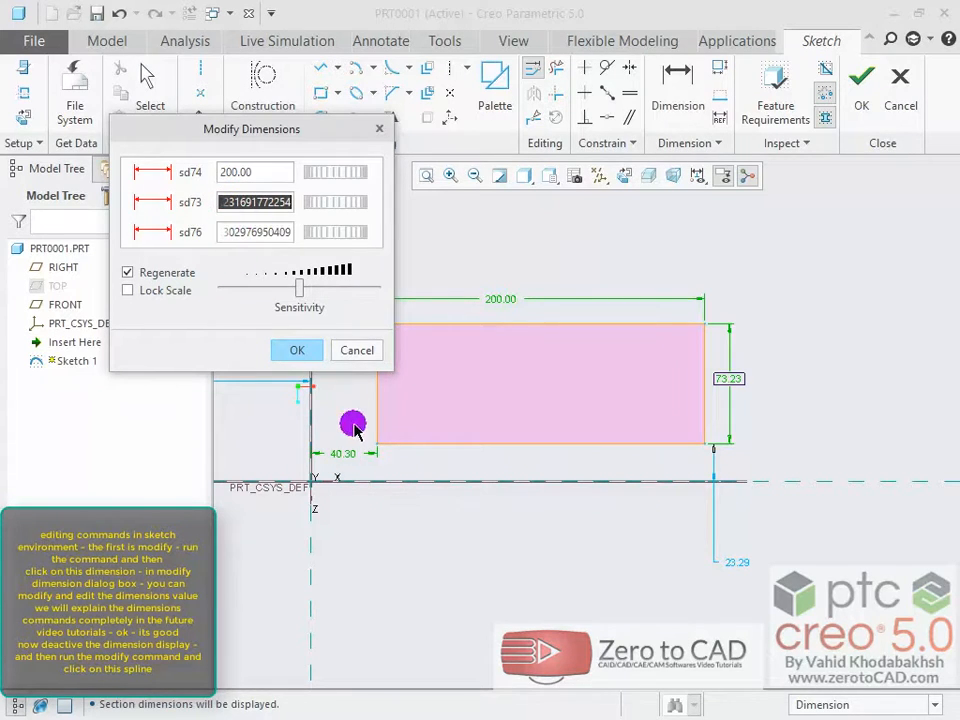
click(357, 350)
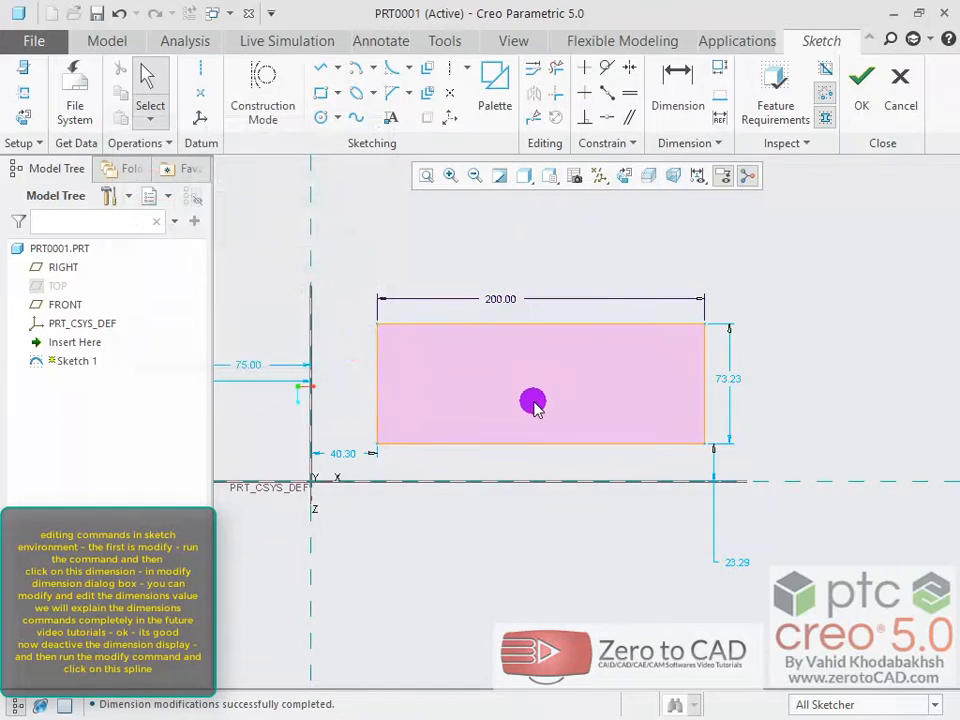
- Turn off the display of sketch dimensions around the spline
scroll(536, 405, down, 3)
scroll(500, 400, up, 3)
scroll(313, 396, up, 1)
scroll(399, 349, down, 4)
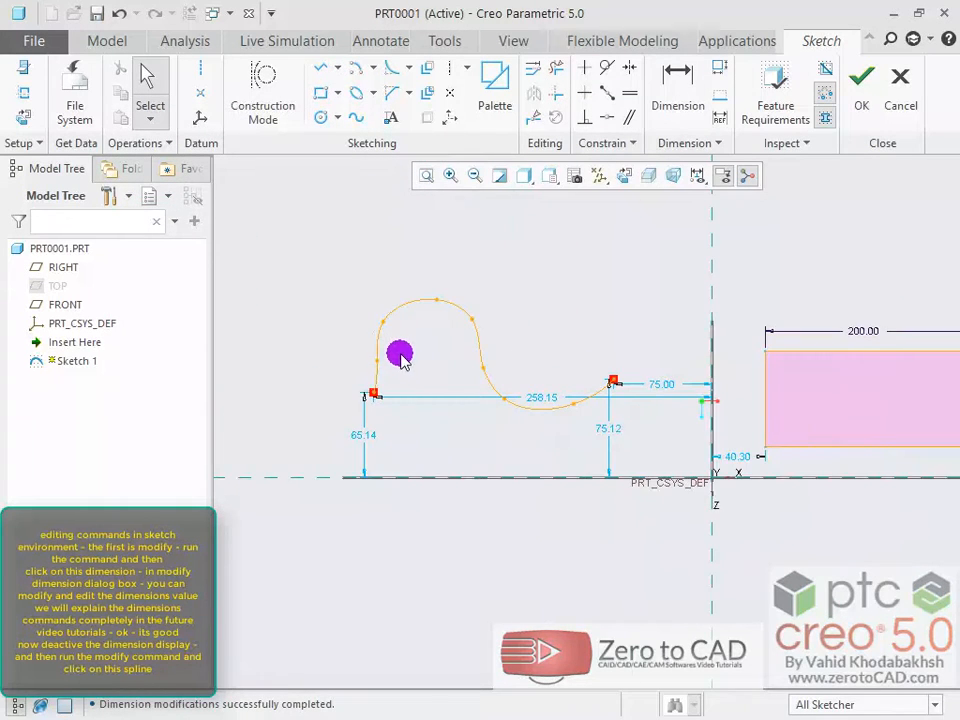
scroll(445, 358, down, 2)
scroll(452, 358, up, 1)
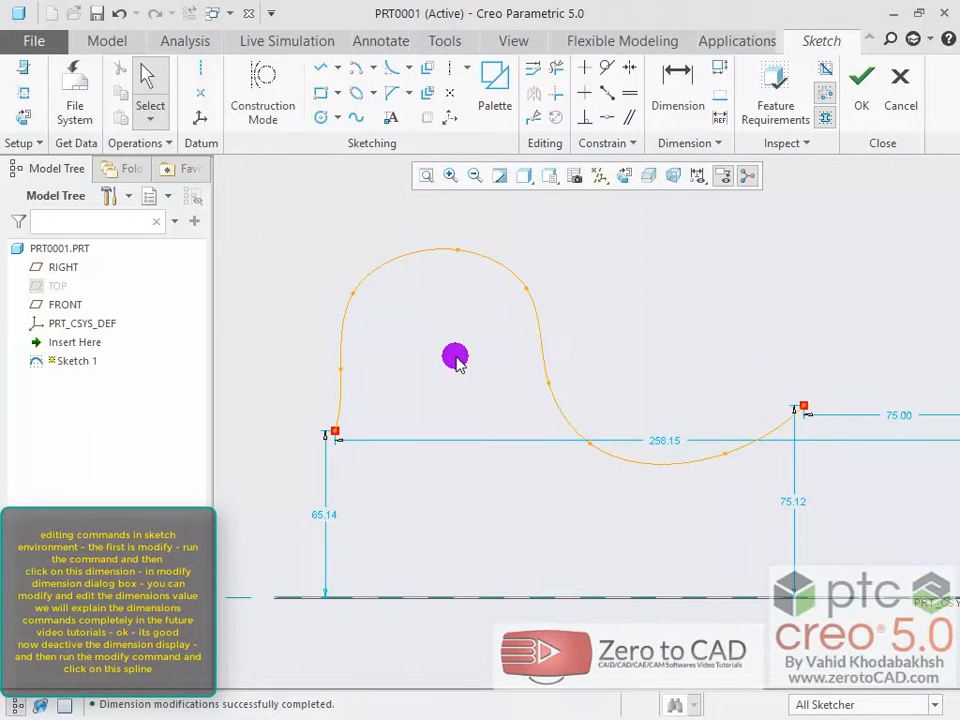
click(698, 176)
click(697, 219)
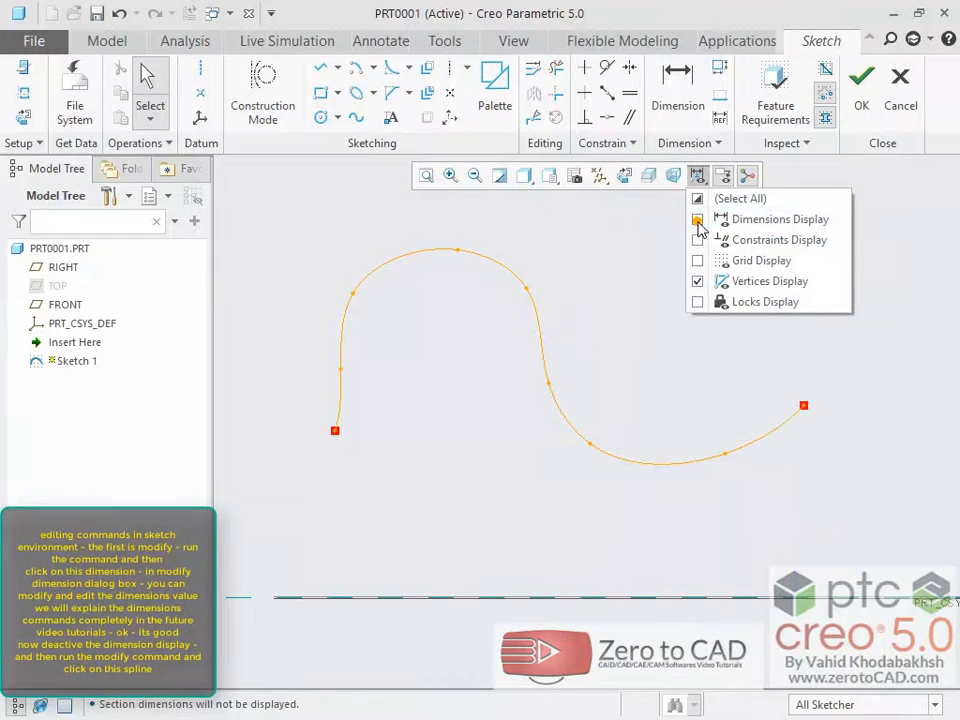
click(588, 356)
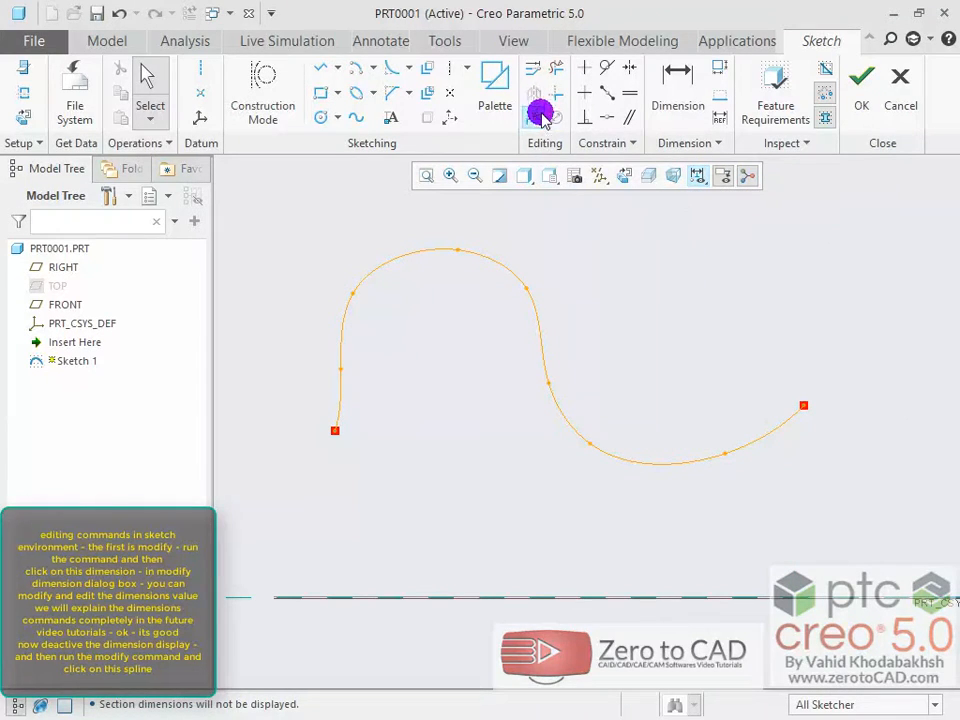
- Open the spline for modification with interpolation points and show its point coordinate settings
click(532, 67)
click(489, 260)
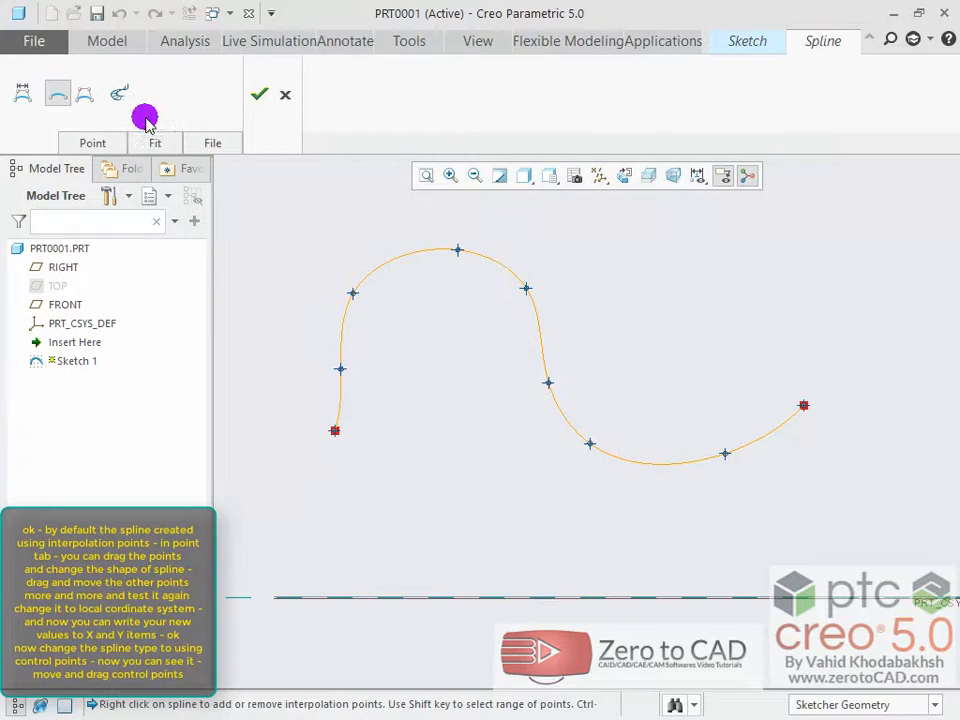
click(55, 100)
click(96, 143)
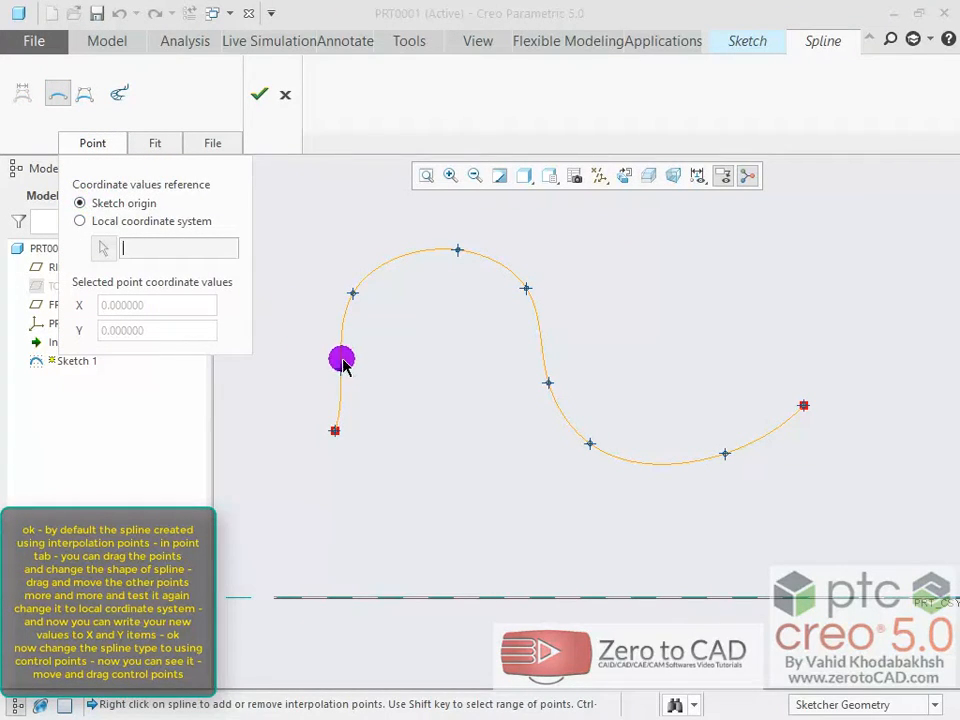
- Nudge the spline's upper-left point, and move its top point to about (-215.4, 142.9) and its lower bend point to about (-157.2, 51.0)
mouse_move(352, 308)
mouse_down()
mouse_move(341, 268)
mouse_move(360, 297)
mouse_move(354, 289)
mouse_up()
mouse_move(456, 252)
mouse_down()
mouse_move(447, 225)
mouse_move(452, 244)
mouse_move(446, 233)
mouse_up()
drag(589, 444, 594, 472)
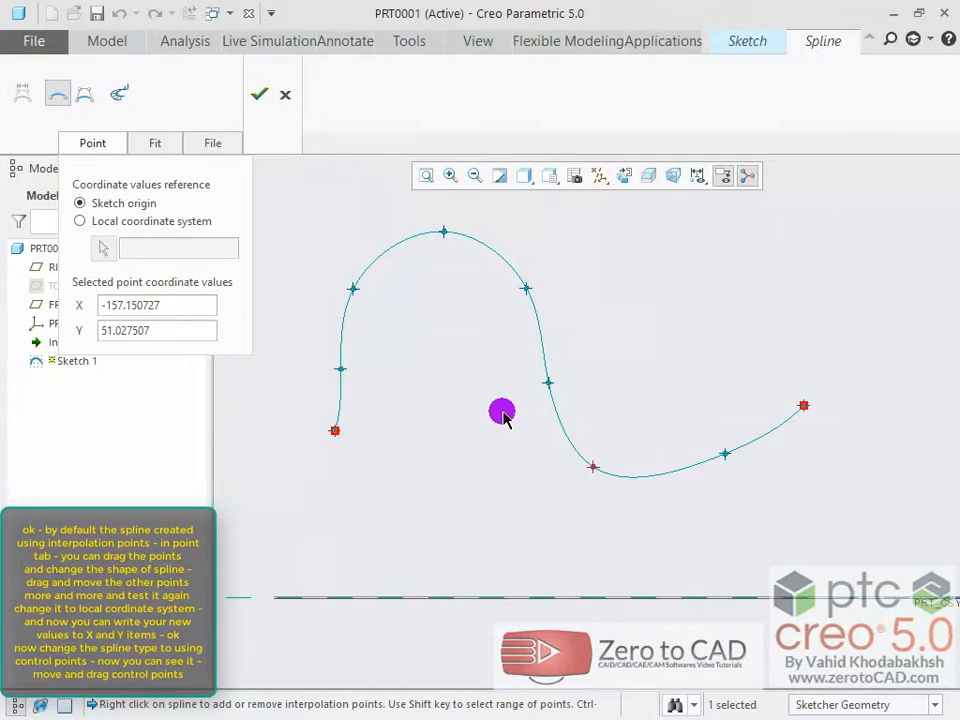
- Set the coordinate reference to the local coordinate system and check the X and Y values of the top and middle interpolation points
click(81, 222)
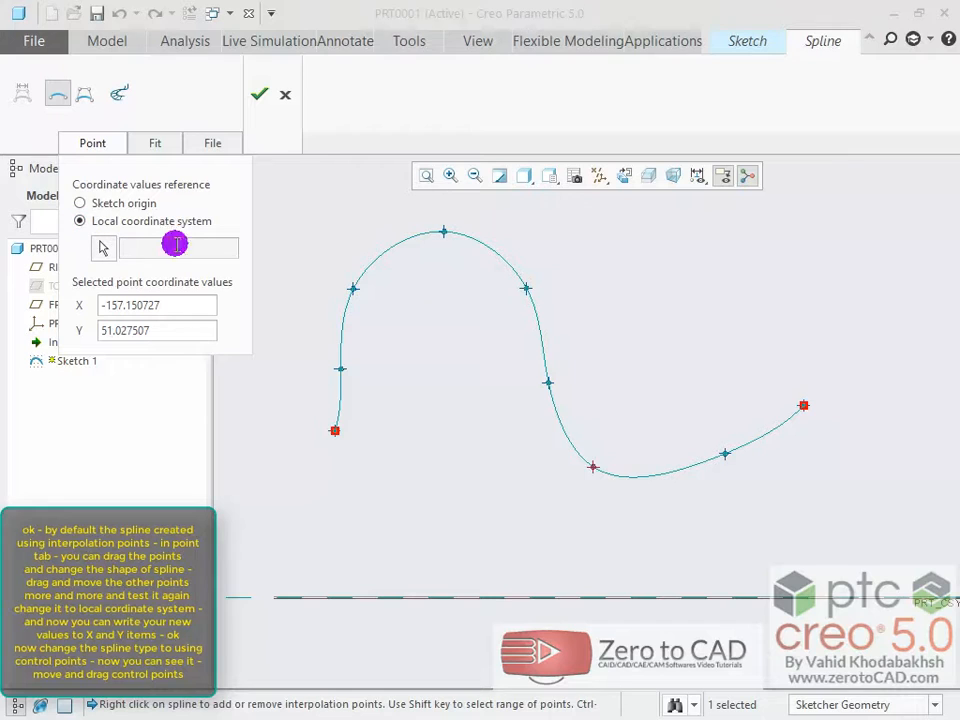
click(443, 232)
click(163, 304)
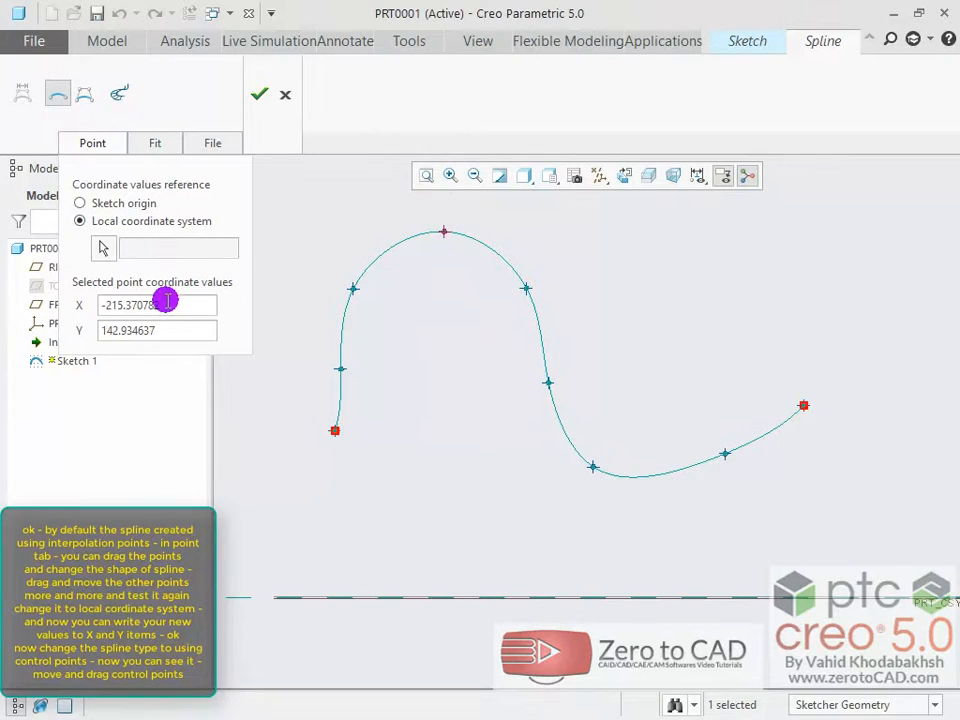
click(160, 330)
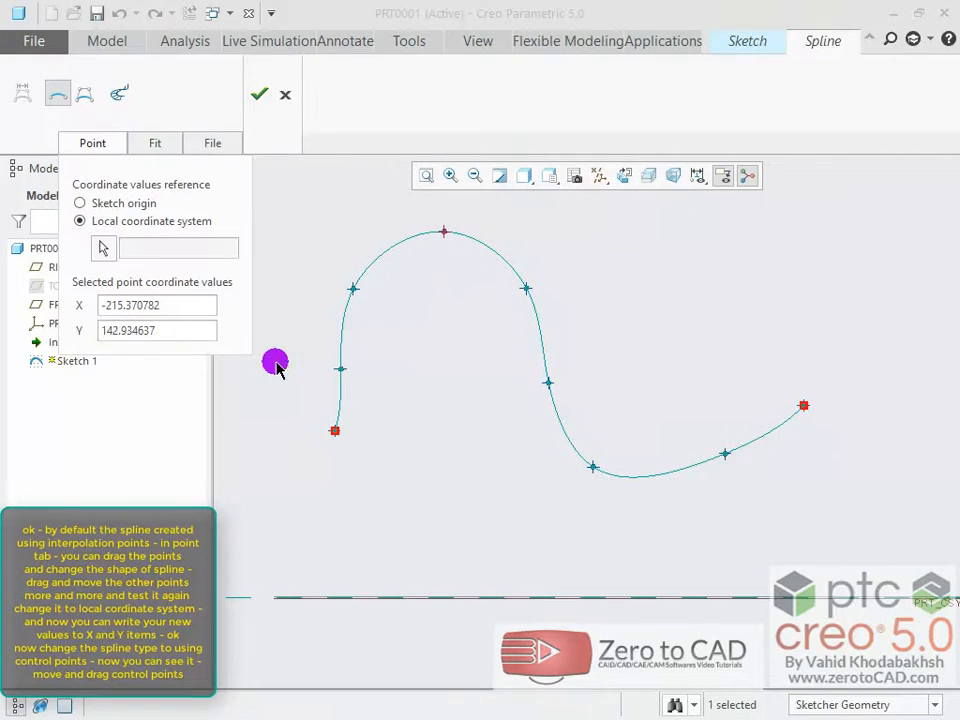
click(548, 384)
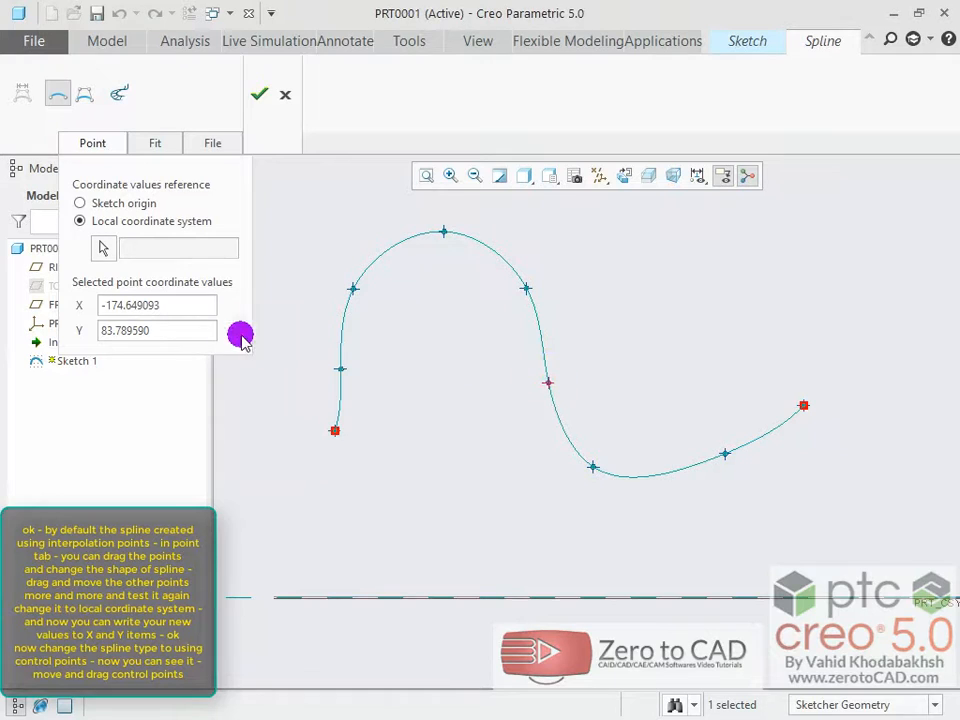
click(182, 305)
double_click(158, 330)
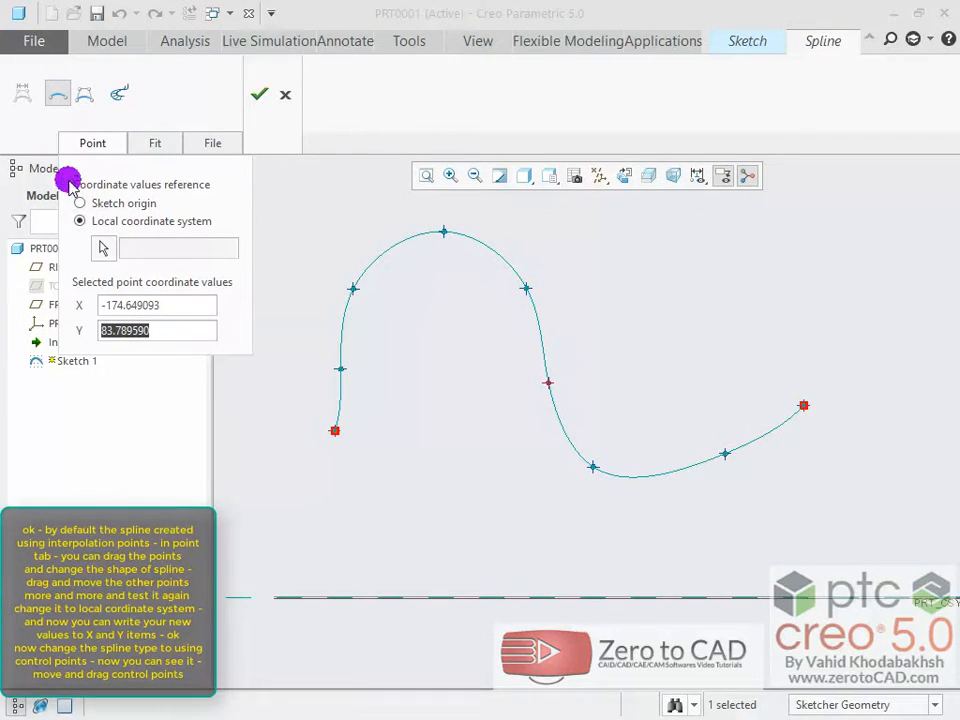
click(86, 145)
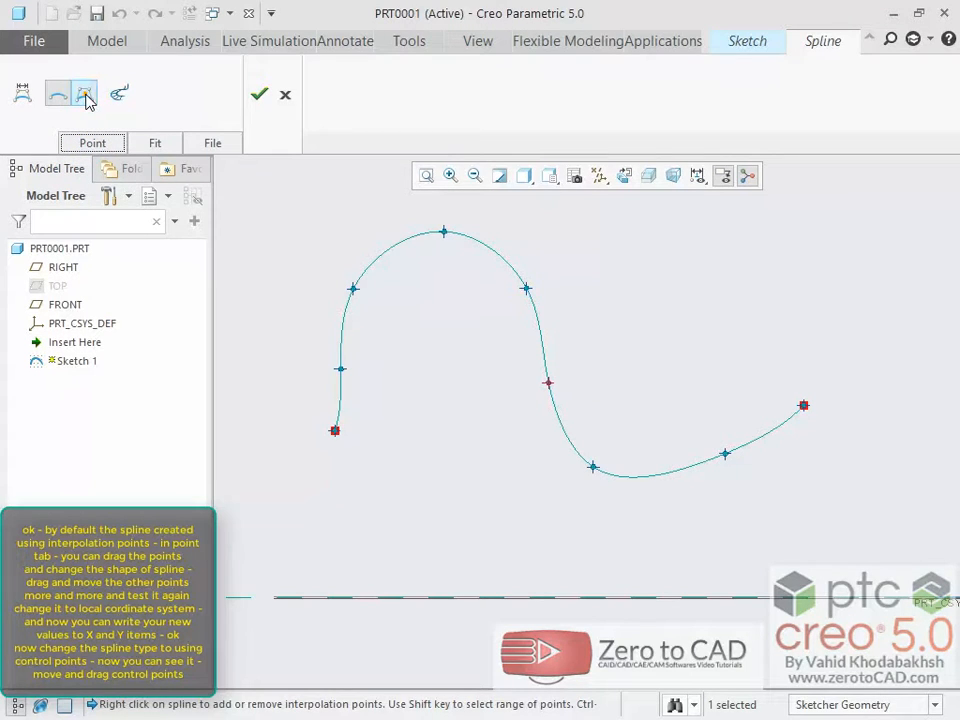
- Switch the spline to control points and reshape it by moving the upper-left, upper-right, lower bend and lower-right control points outward
click(84, 94)
scroll(490, 392, up, 1)
scroll(510, 330, down, 2)
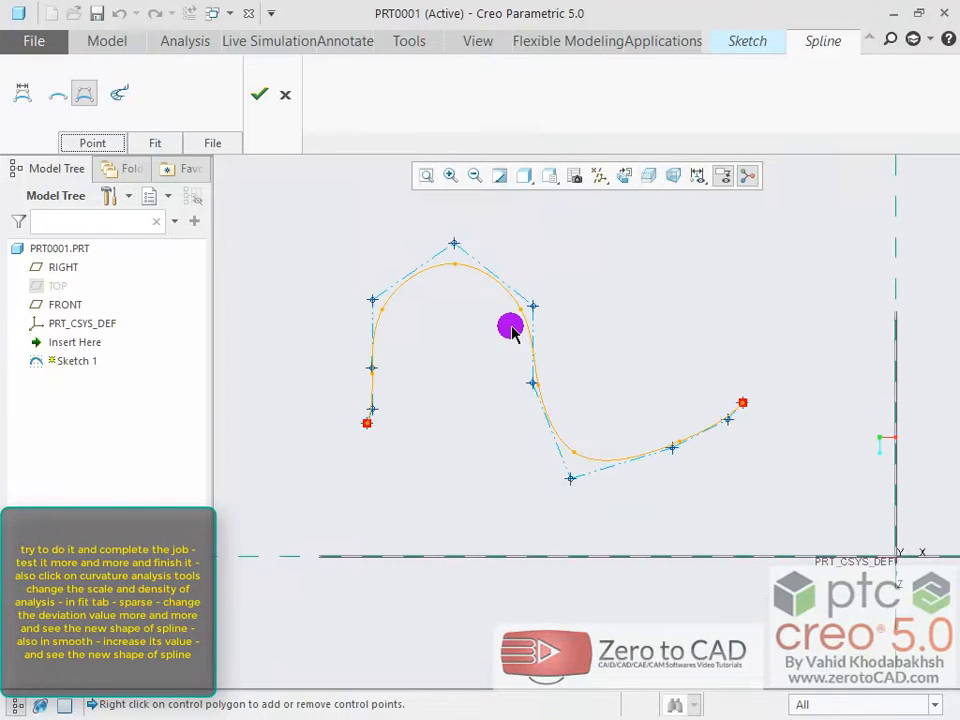
scroll(510, 330, up, 1)
mouse_move(336, 289)
mouse_down()
mouse_move(297, 272)
mouse_move(322, 286)
mouse_up()
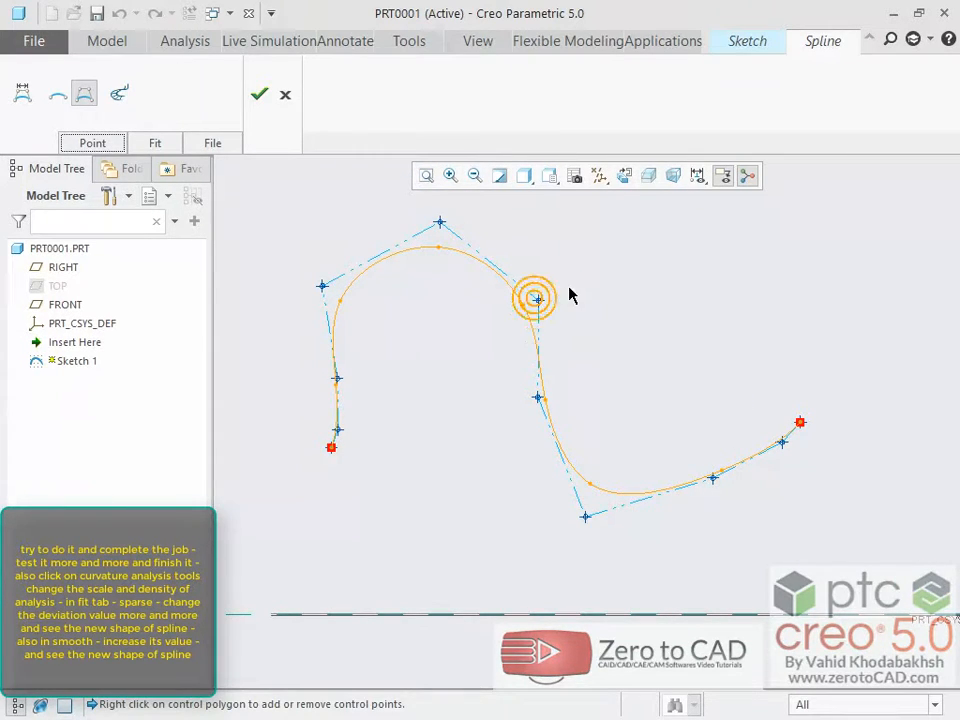
drag(536, 297, 625, 272)
drag(587, 522, 578, 569)
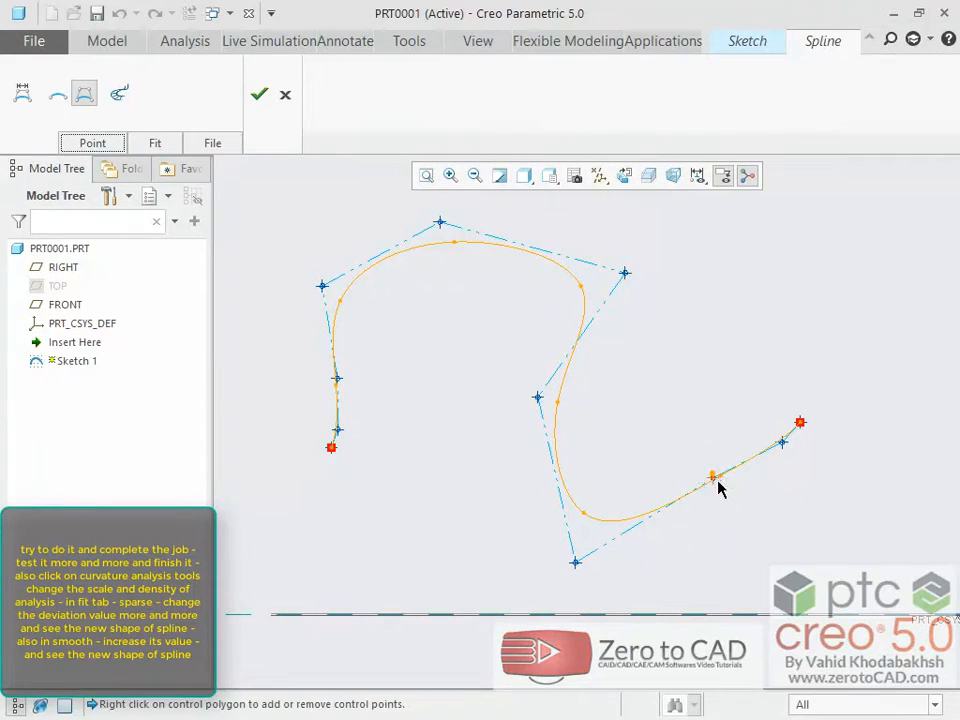
drag(713, 477, 748, 511)
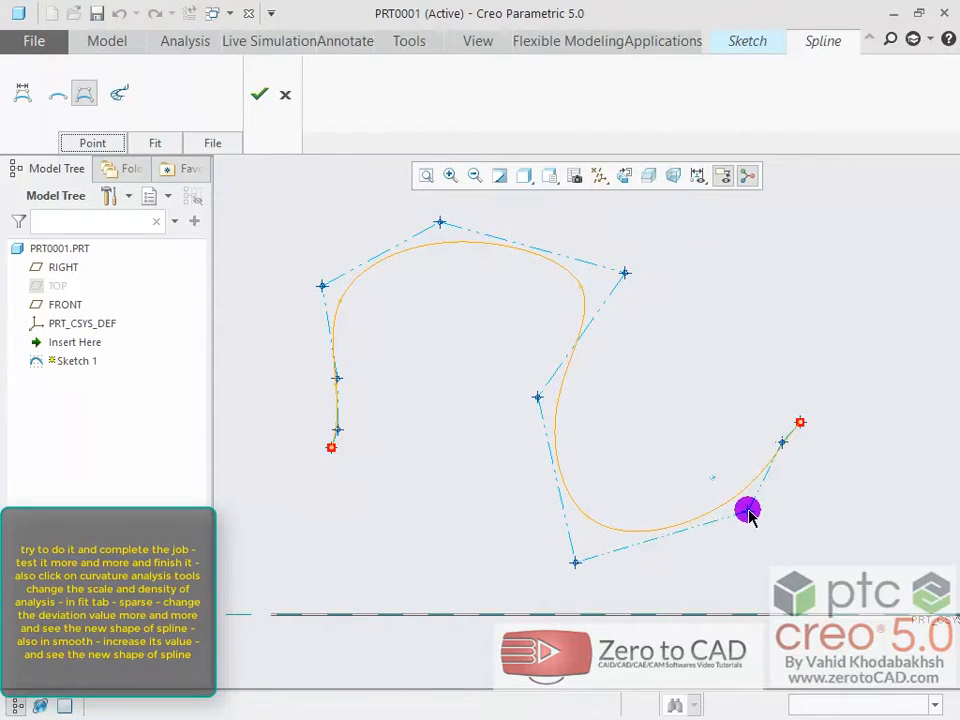
- Show the spline's curvature analysis and adjust its scale to about 18.43 and density to about 4.55
click(119, 93)
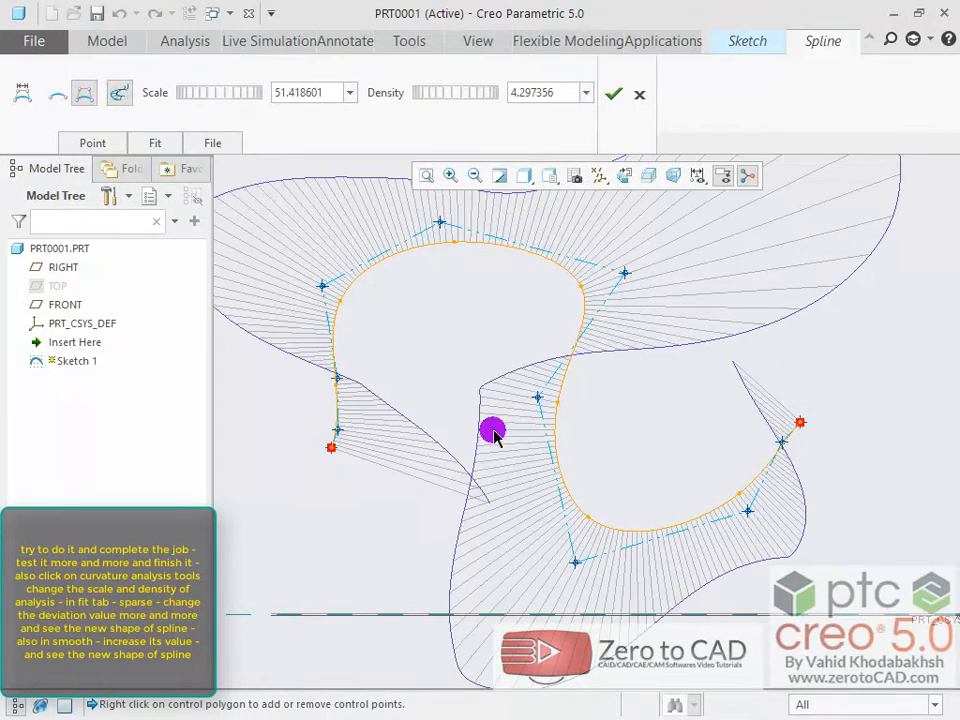
scroll(495, 435, down, 4)
scroll(499, 420, up, 4)
scroll(501, 364, down, 1)
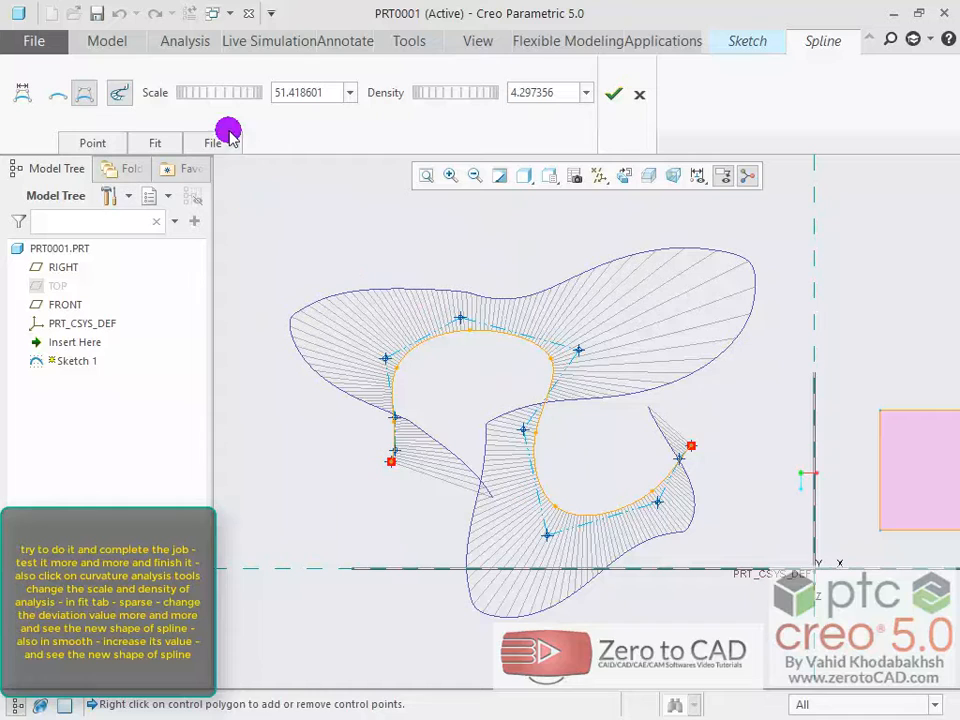
drag(227, 94, 103, 96)
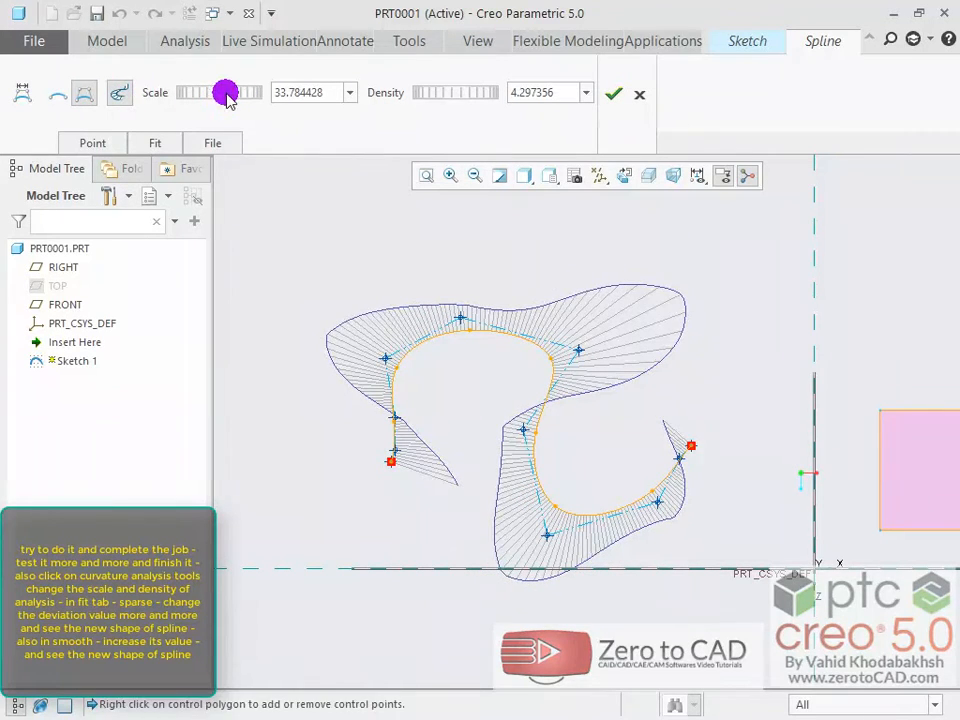
drag(225, 93, 129, 94)
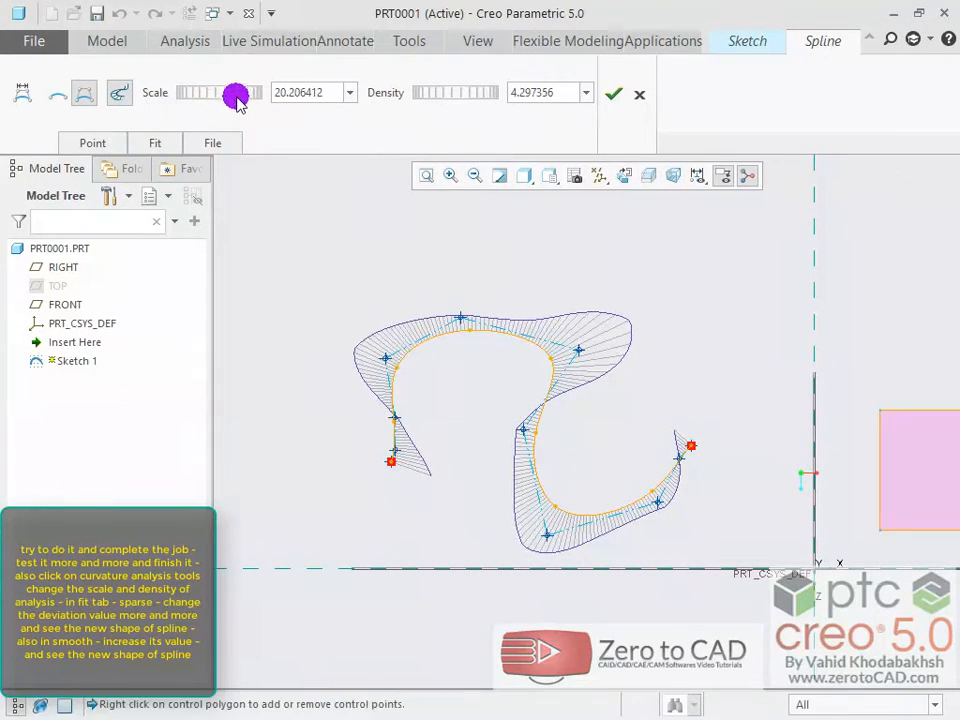
drag(236, 100, 336, 92)
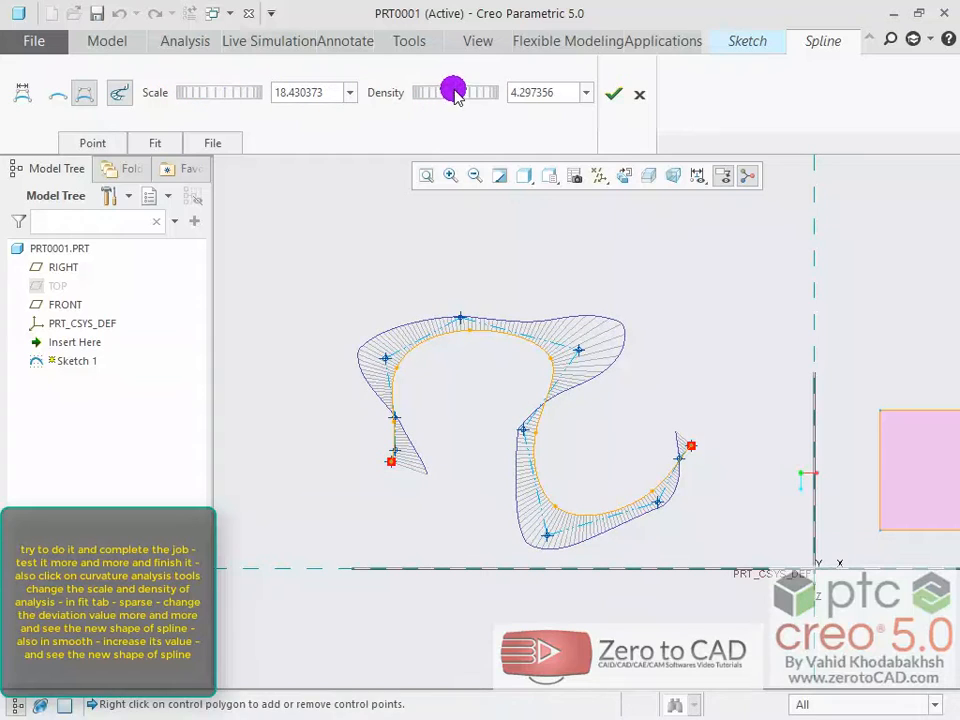
mouse_move(454, 92)
mouse_down()
mouse_move(497, 100)
mouse_move(456, 101)
mouse_up()
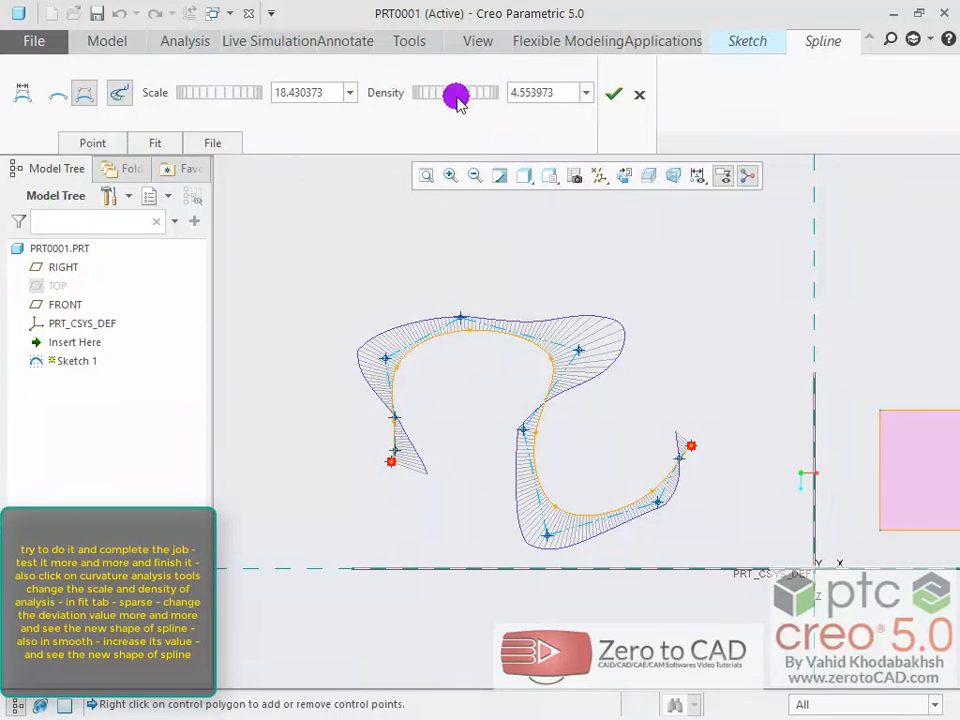
- Apply a Sparse fit to the spline, raising the deviation through 1, 2 and 5 to 10
click(155, 143)
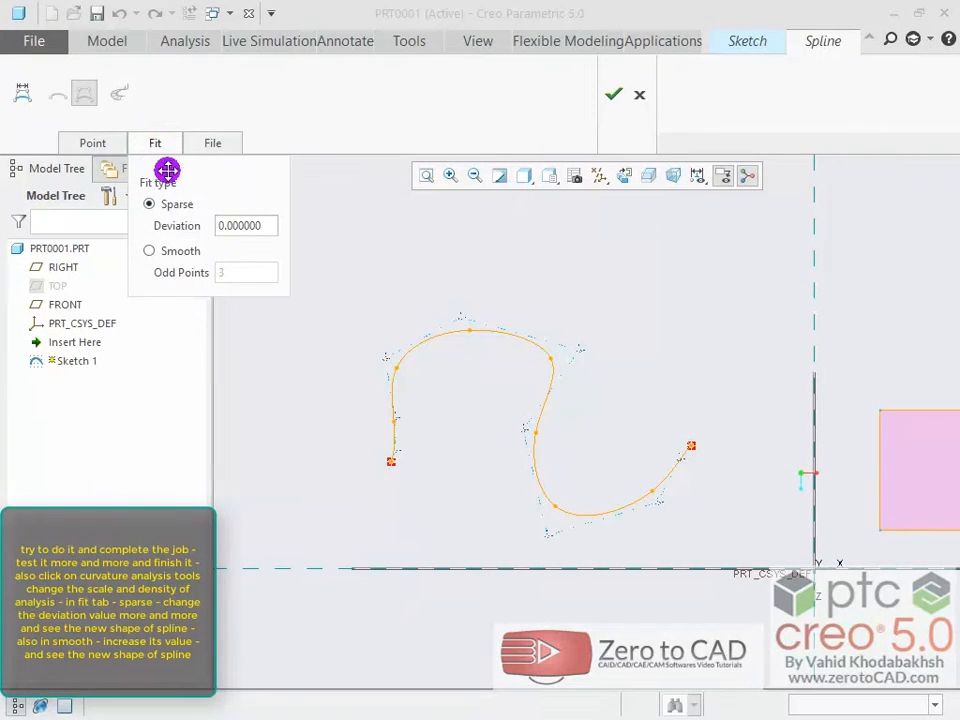
scroll(493, 416, up, 3)
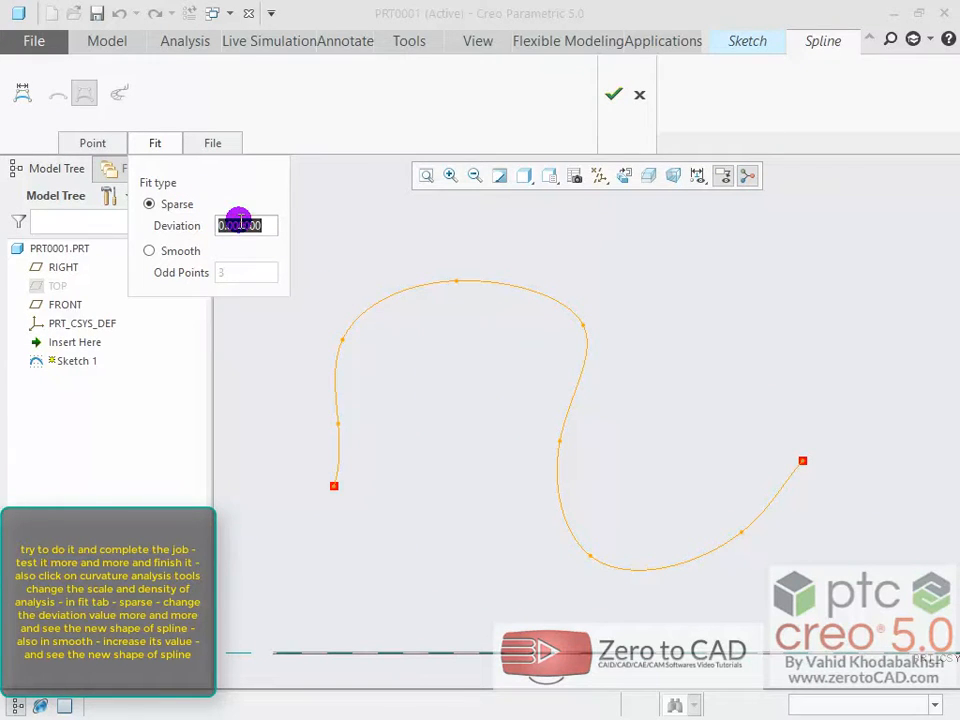
text(1)
key(Return)
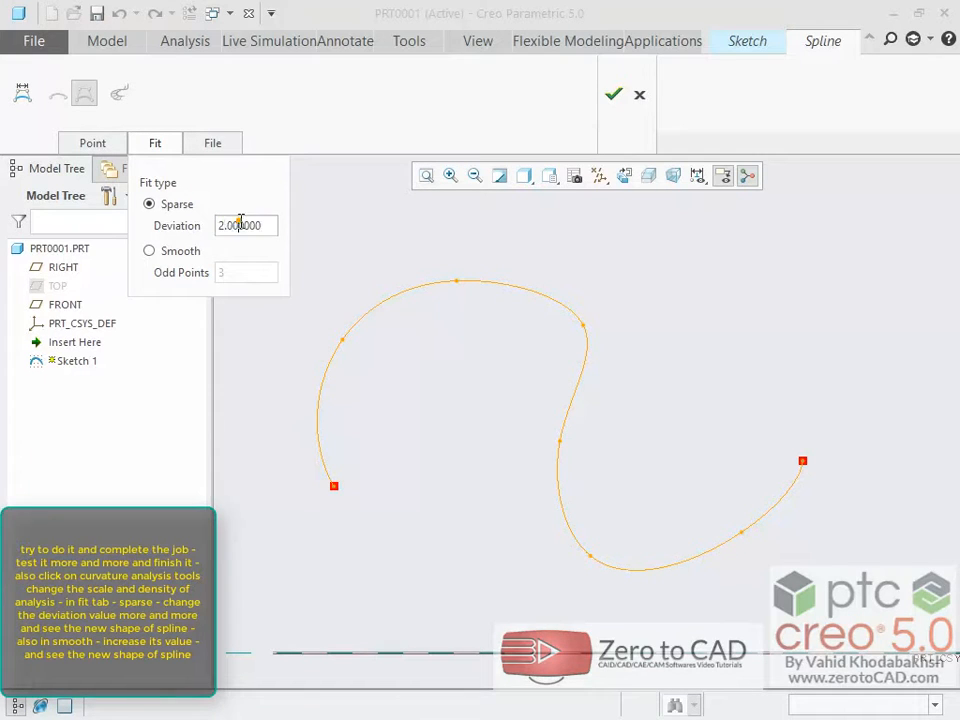
double_click(240, 224)
text(5)
double_click(235, 226)
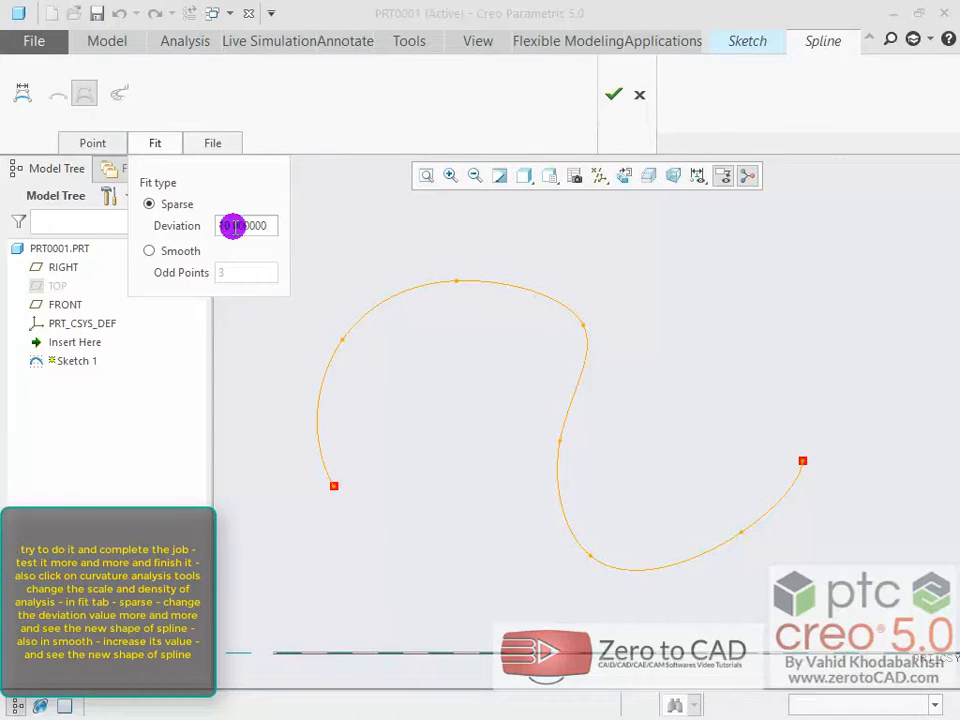
- Try a Smooth fit on the spline with 5, 4 and 8 odd points, switch back to Sparse and accept the spline changes
click(152, 253)
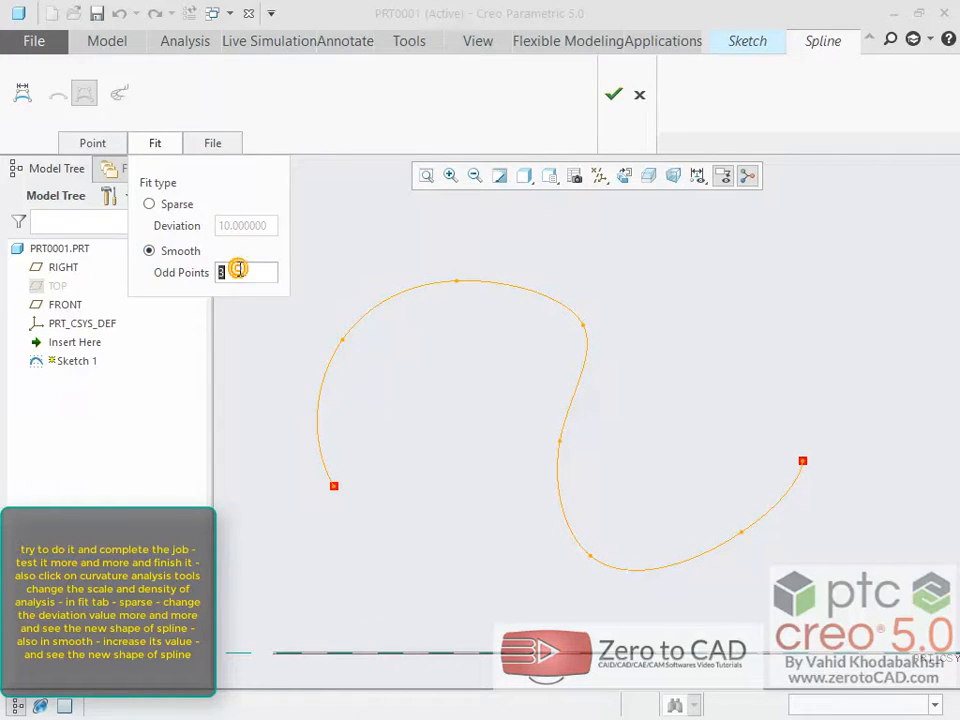
key(Return)
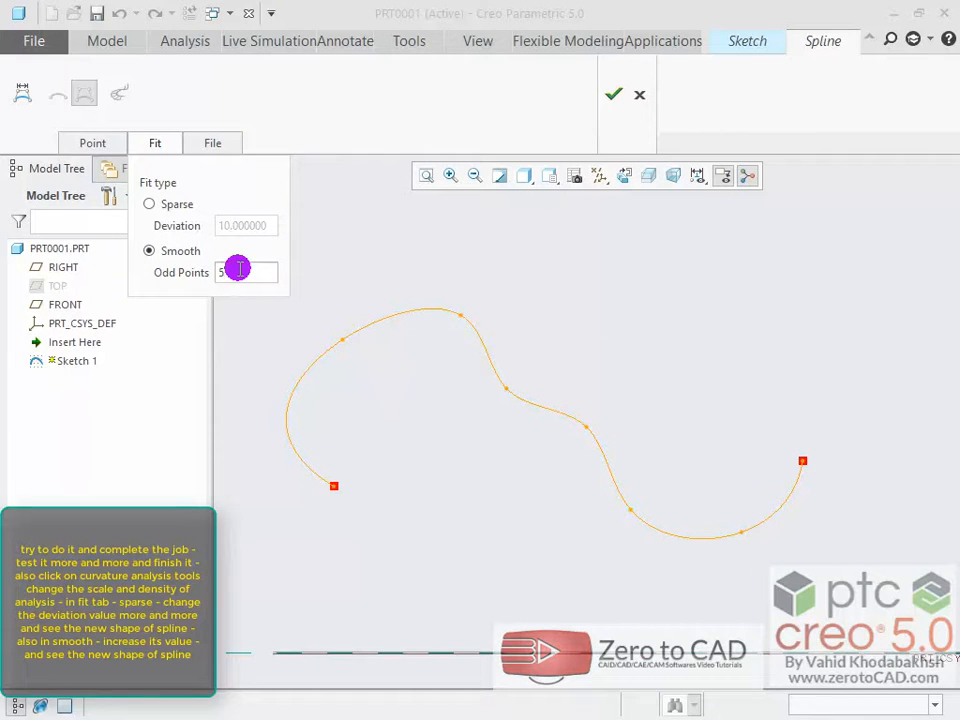
click(203, 274)
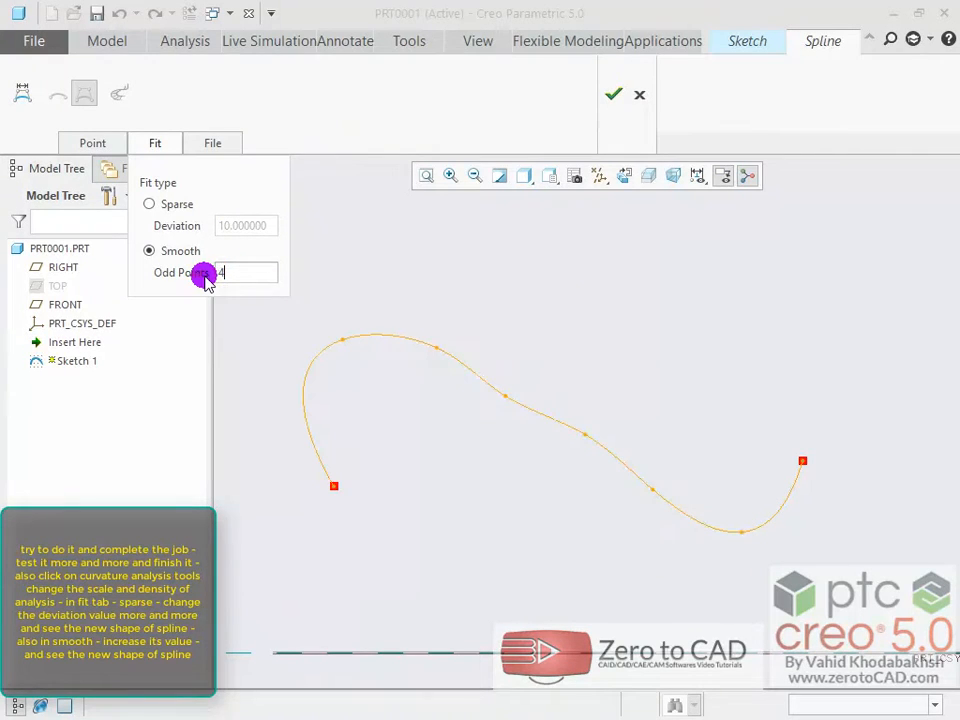
click(249, 273)
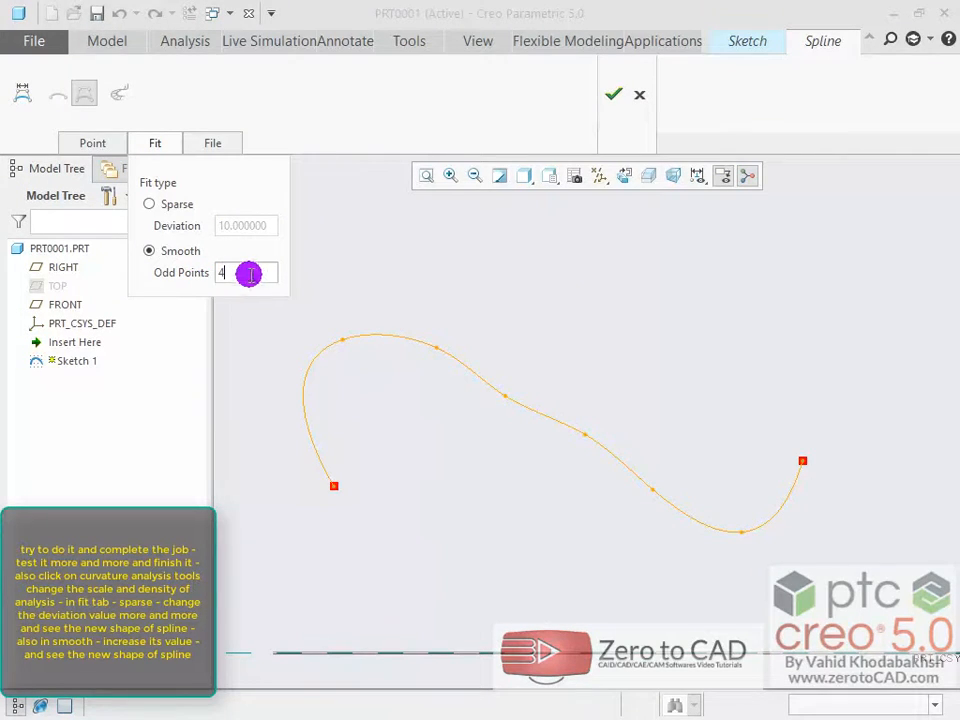
click(149, 276)
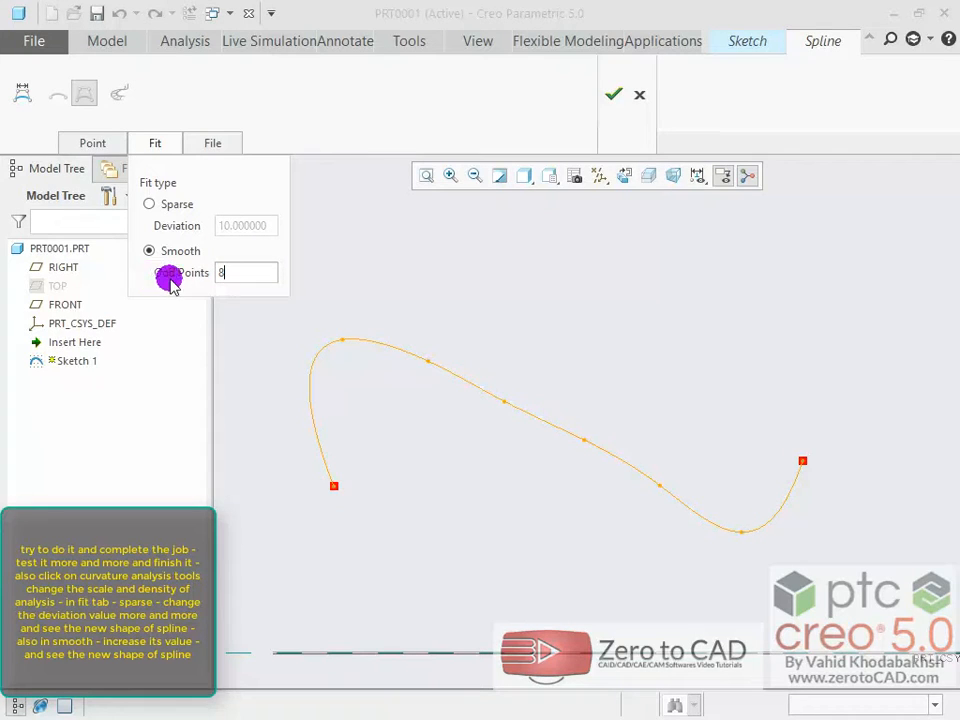
click(158, 206)
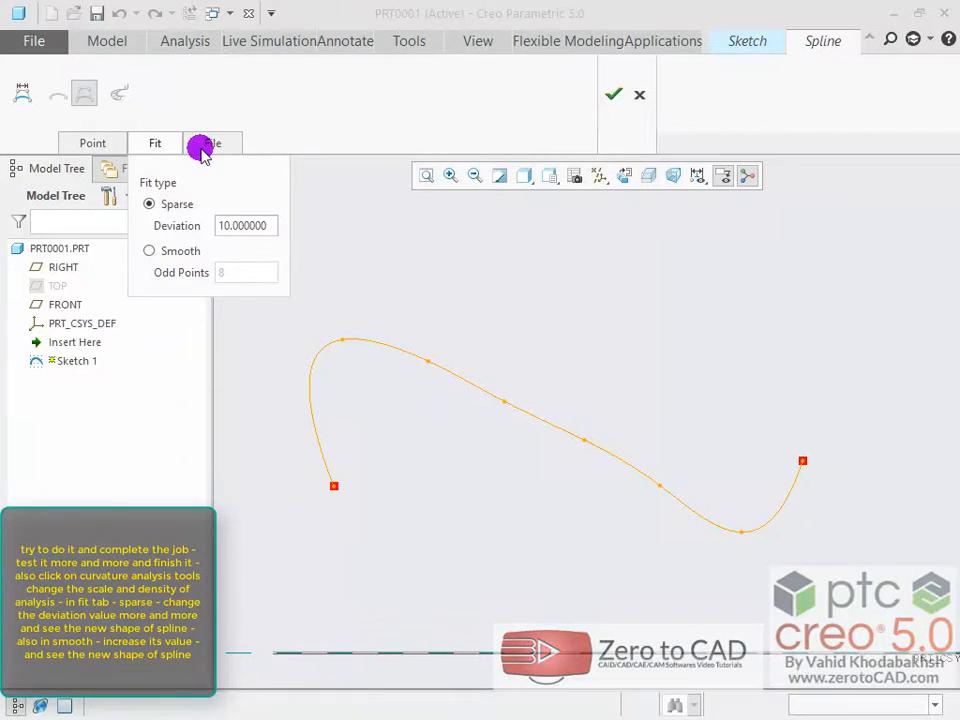
click(606, 100)
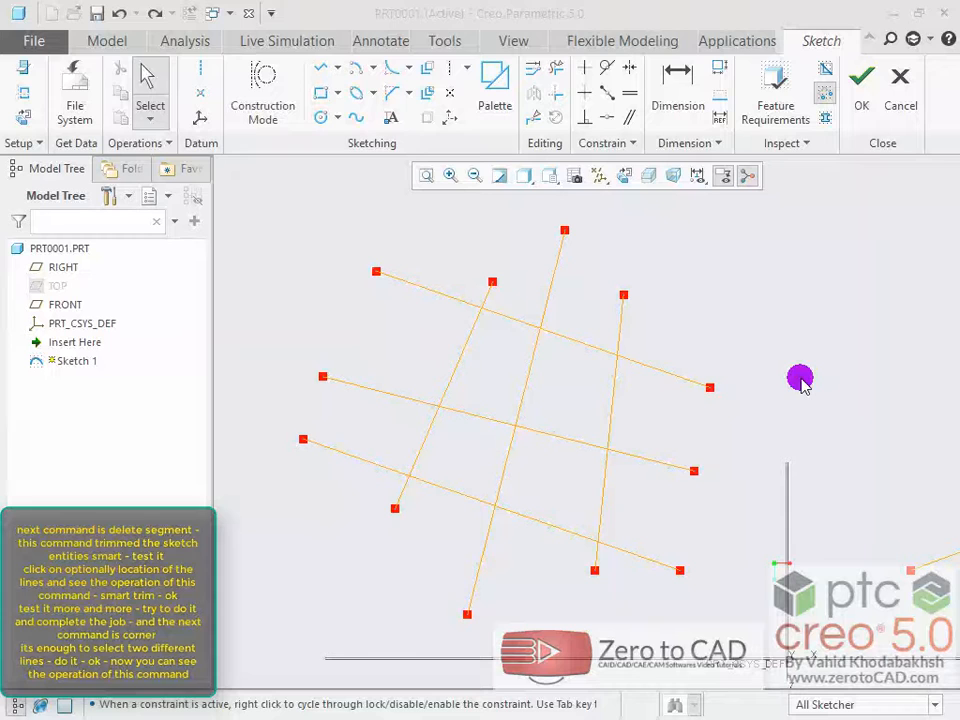
- Try Delete Segment on several inner segments of the crossing line grid and undo the deletions
click(556, 70)
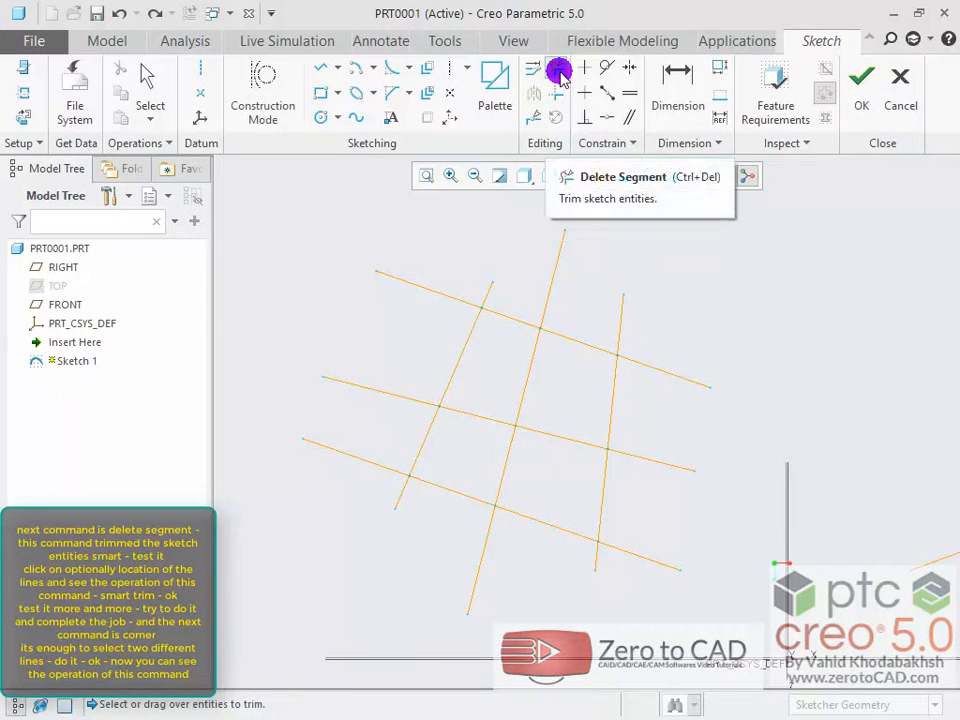
click(612, 396)
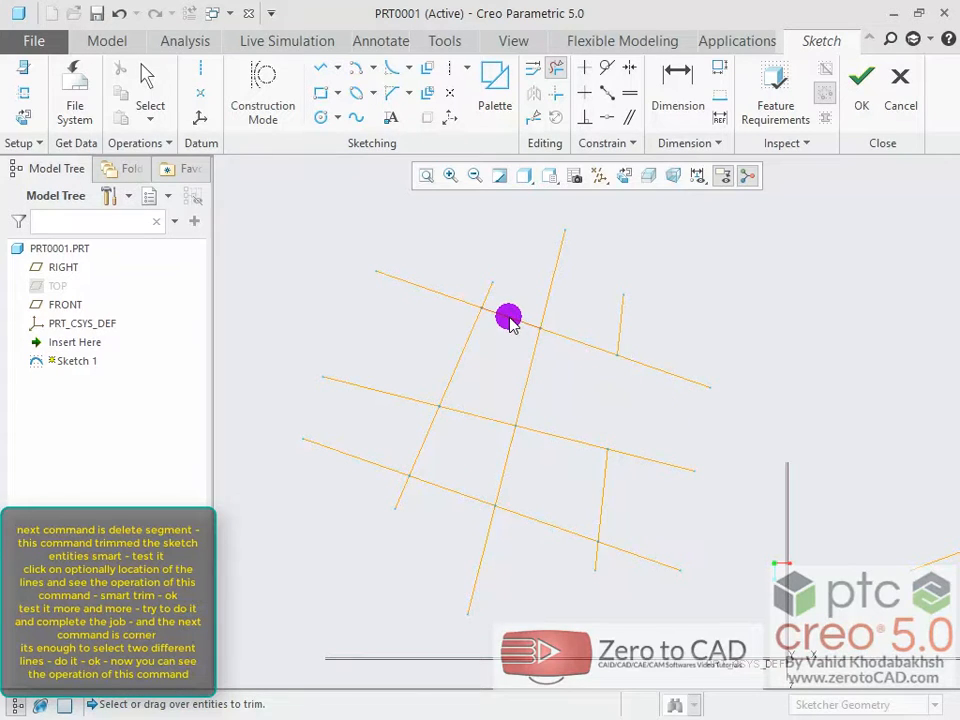
mouse_move(505, 360)
mouse_down()
mouse_move(482, 407)
mouse_move(455, 374)
mouse_up()
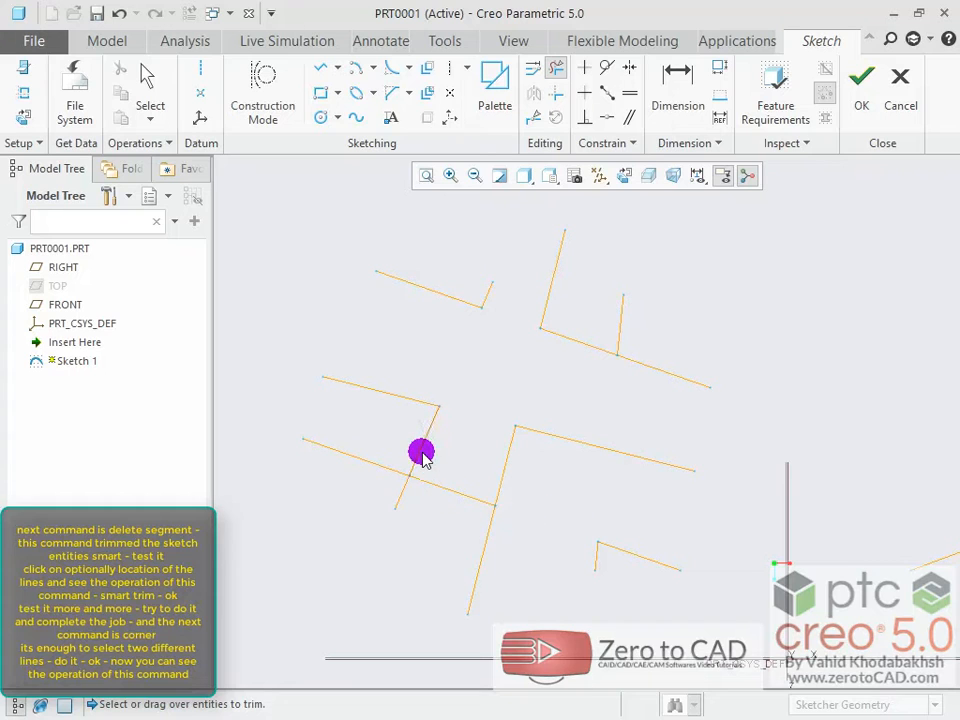
key(Escape)
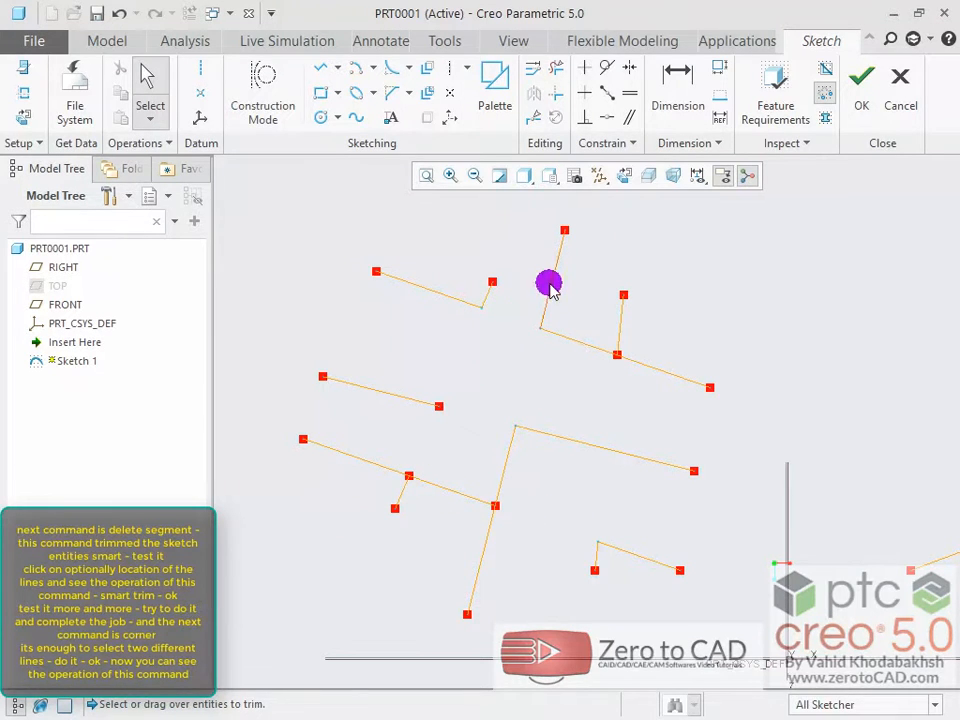
click(556, 100)
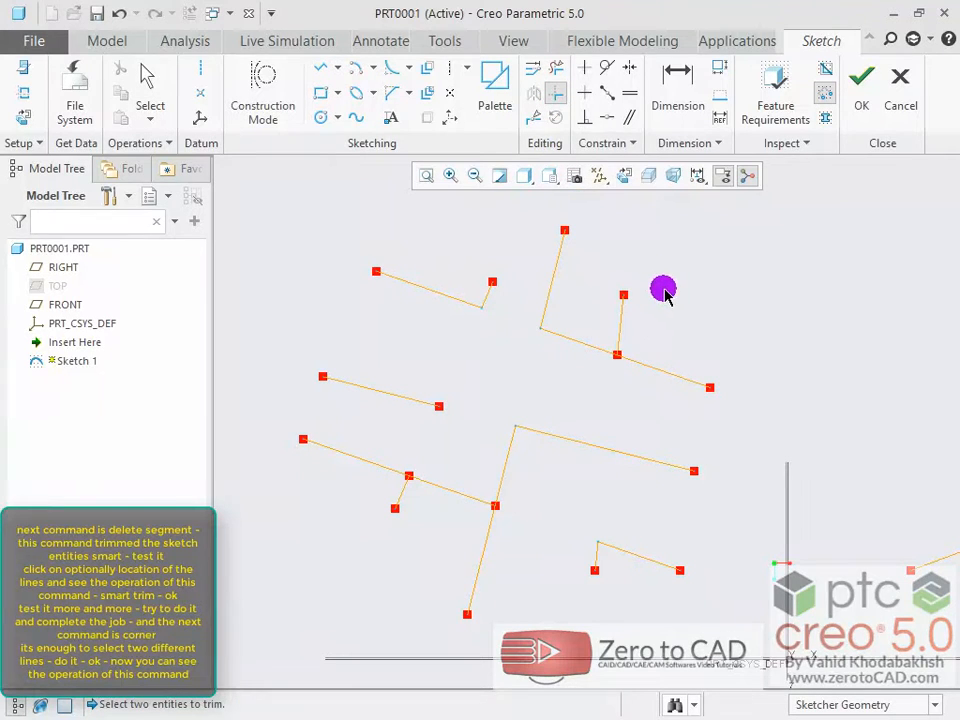
key(Escape)
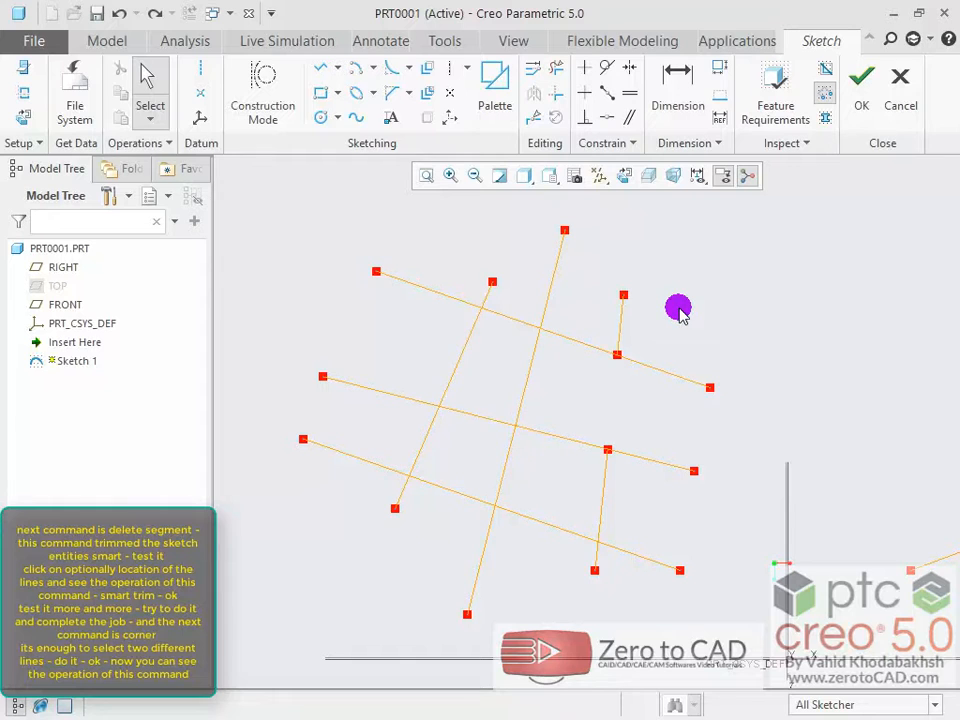
- Corner-trim the rightmost steep line with the uppermost long line, and the leftmost steep line with the middle long line
click(557, 93)
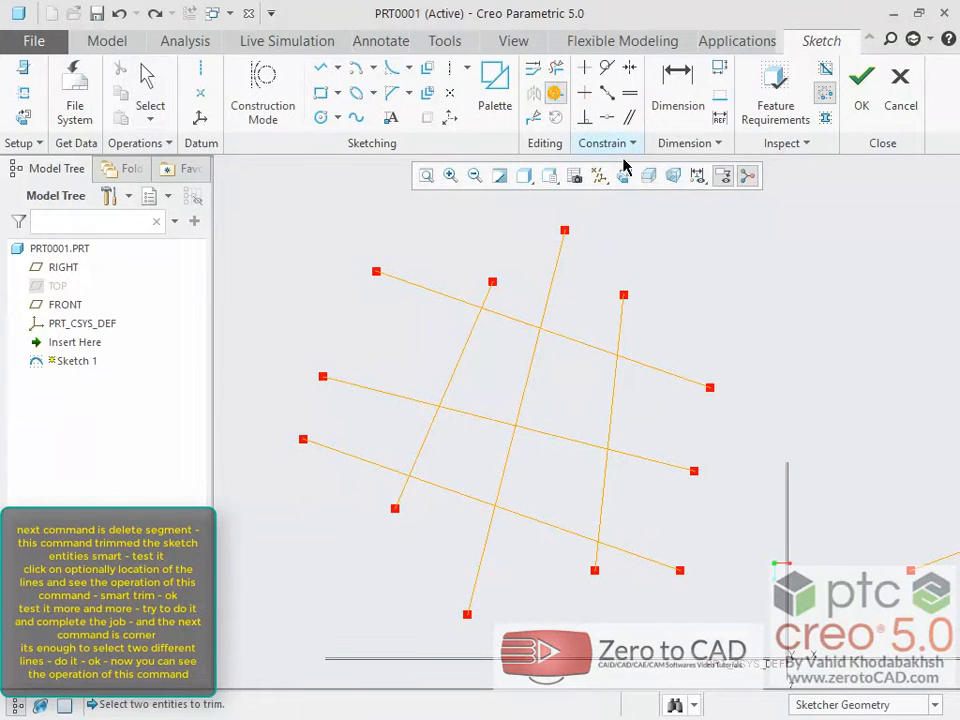
scroll(680, 340, down, 1)
scroll(677, 345, up, 4)
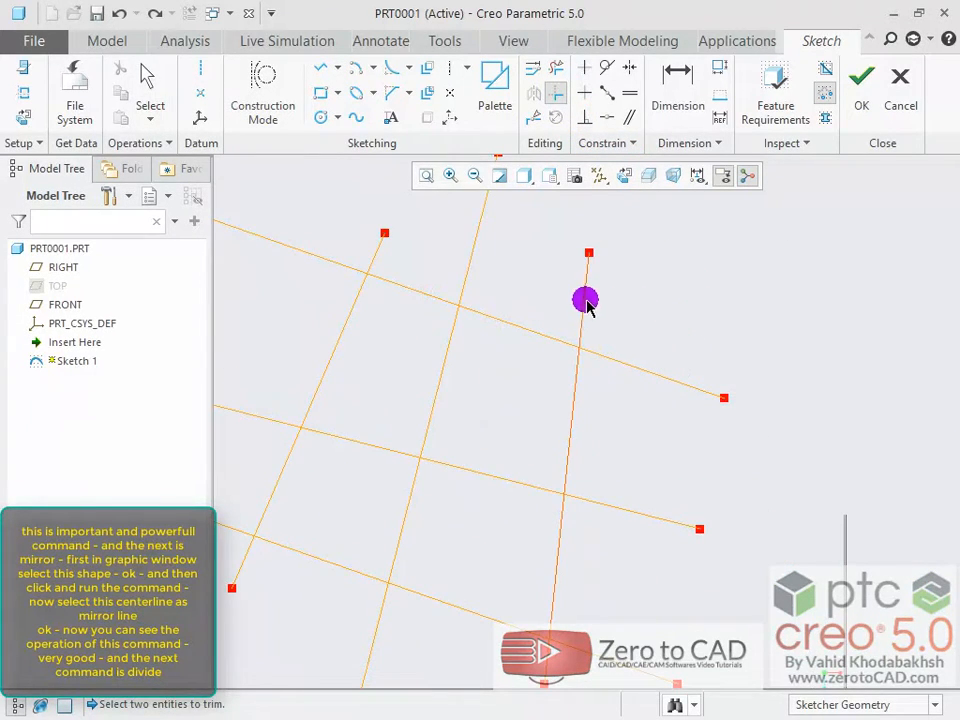
click(651, 363)
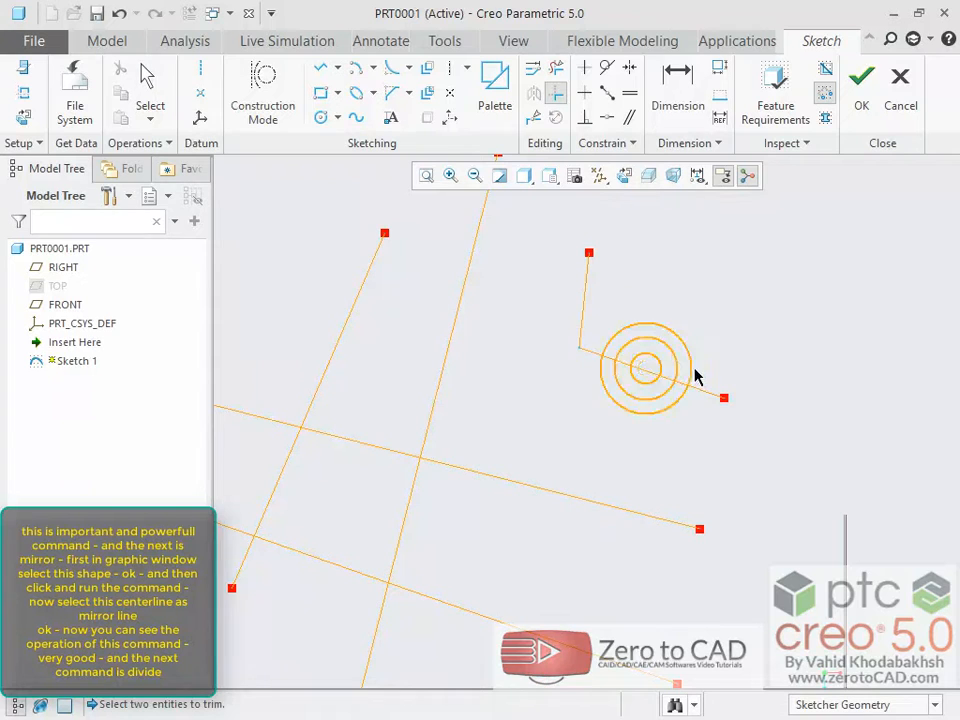
scroll(655, 405, down, 3)
scroll(446, 388, up, 1)
scroll(549, 309, up, 1)
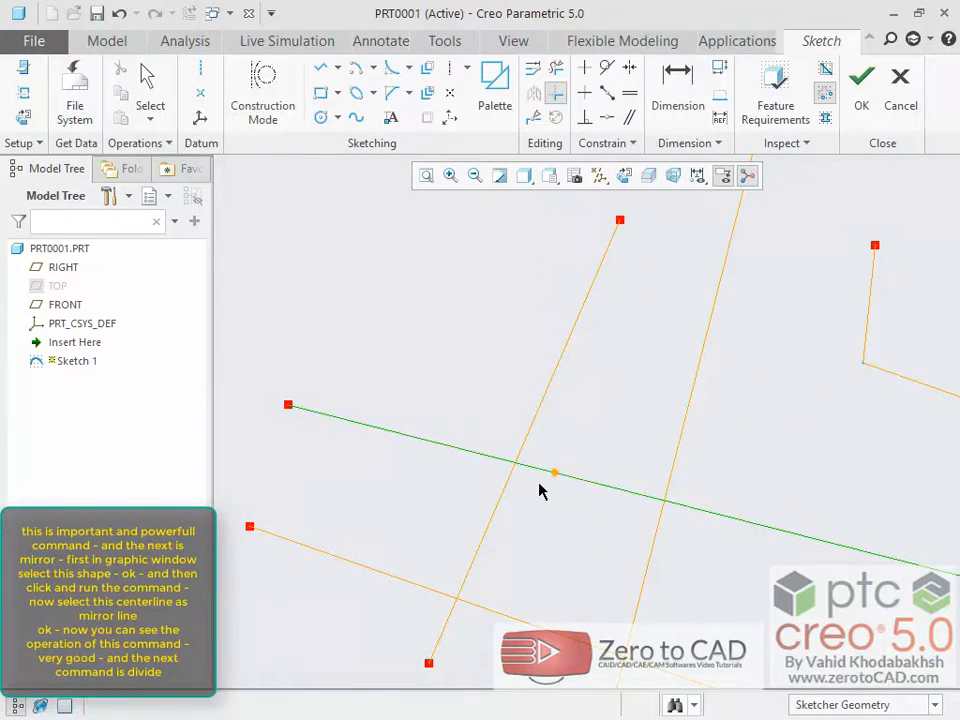
click(499, 507)
scroll(463, 369, down, 4)
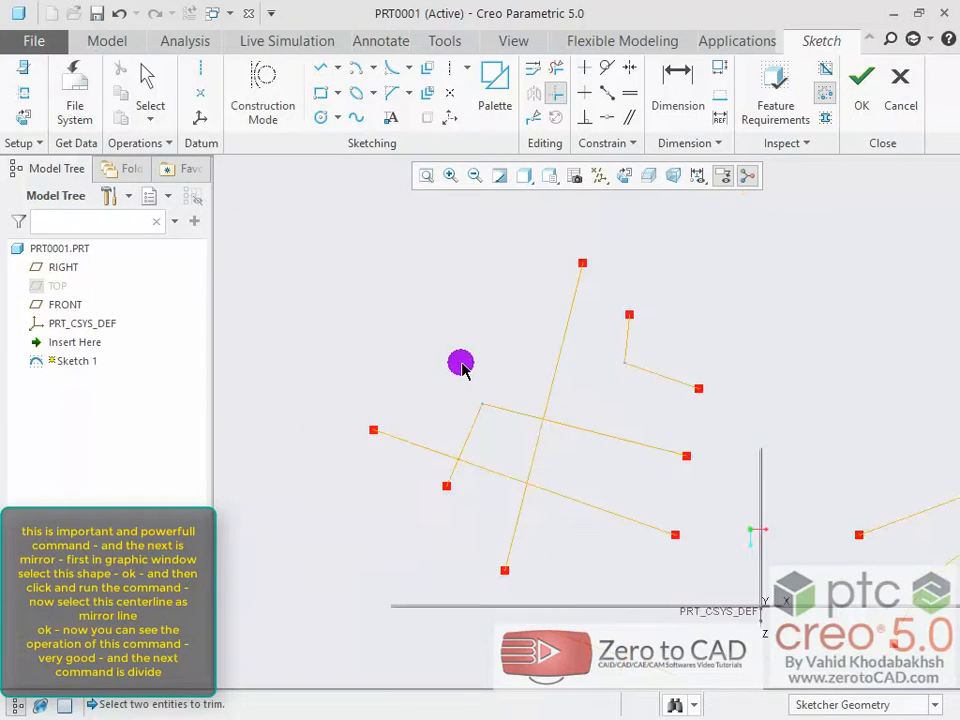
- Mirror the closed six-sided profile about the vertical centerline
scroll(769, 242, up, 4)
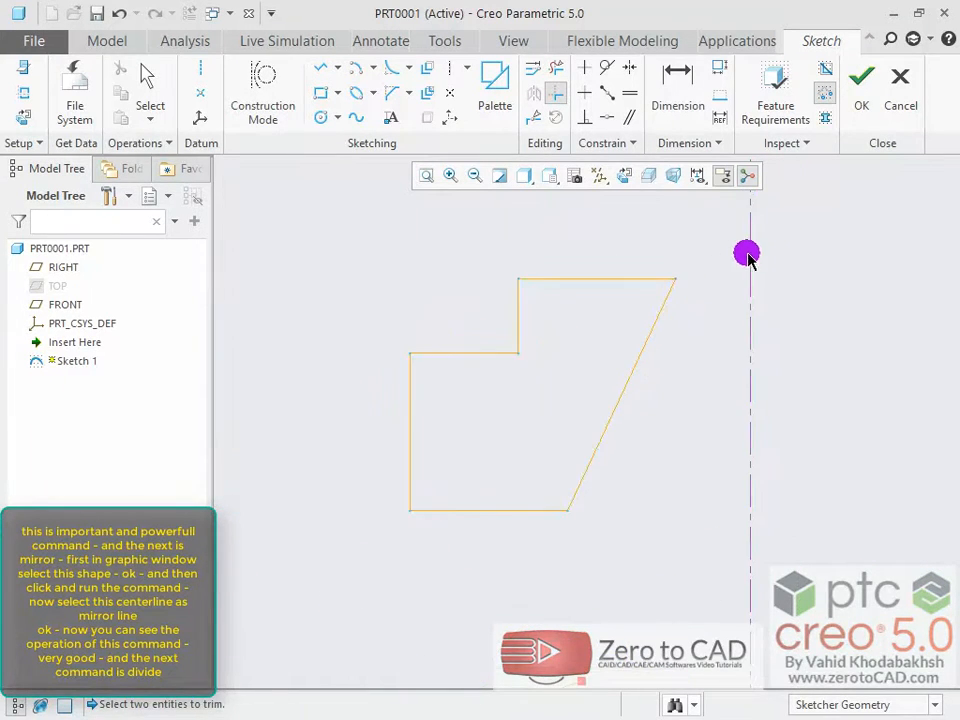
scroll(740, 262, down, 1)
middle_click(733, 270)
drag(604, 408, 463, 514)
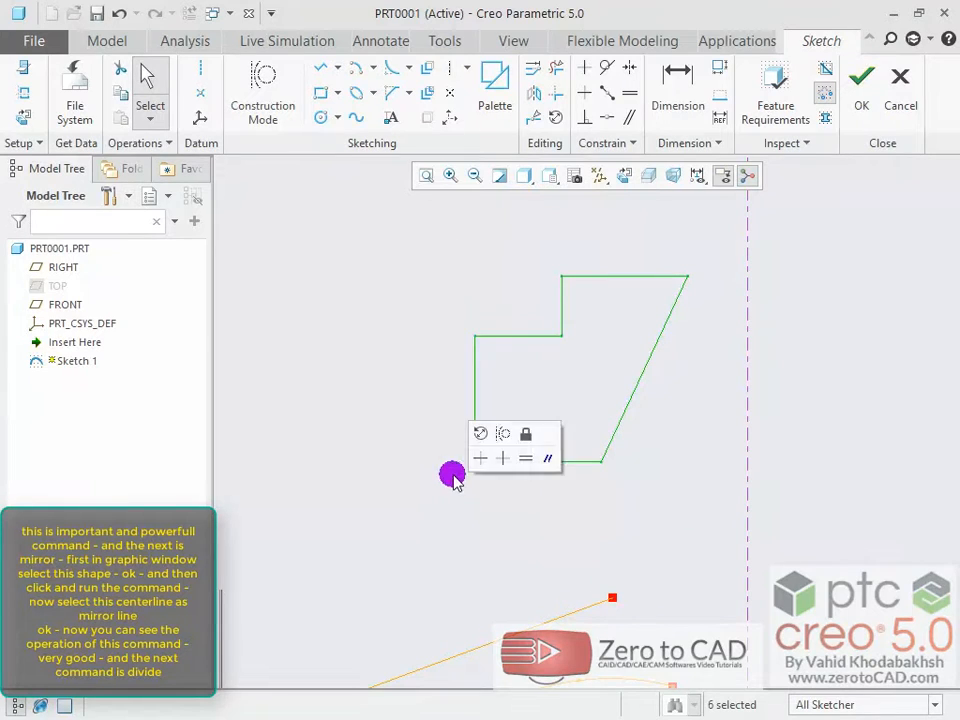
click(534, 94)
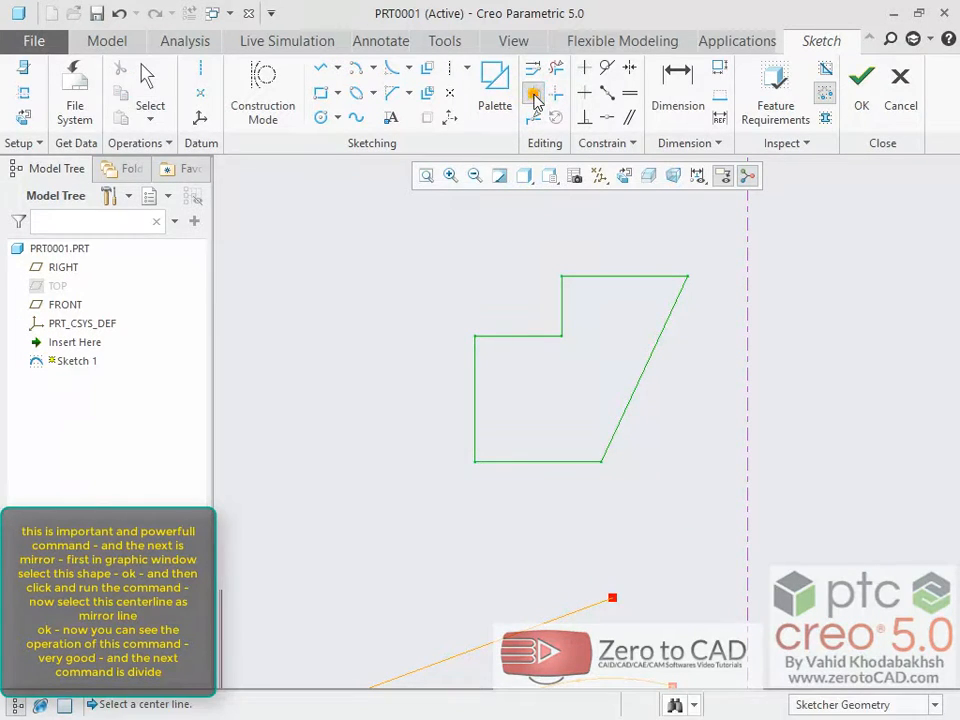
click(748, 290)
scroll(649, 358, down, 2)
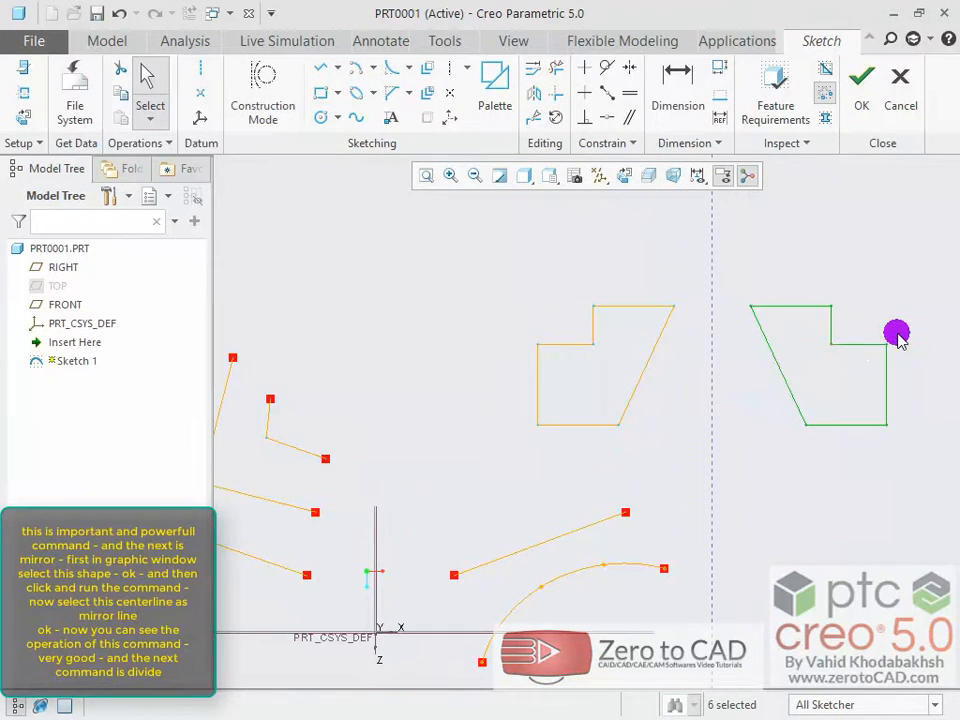
- Divide the slanted line above the spline at three points spread along its length
scroll(898, 338, up, 2)
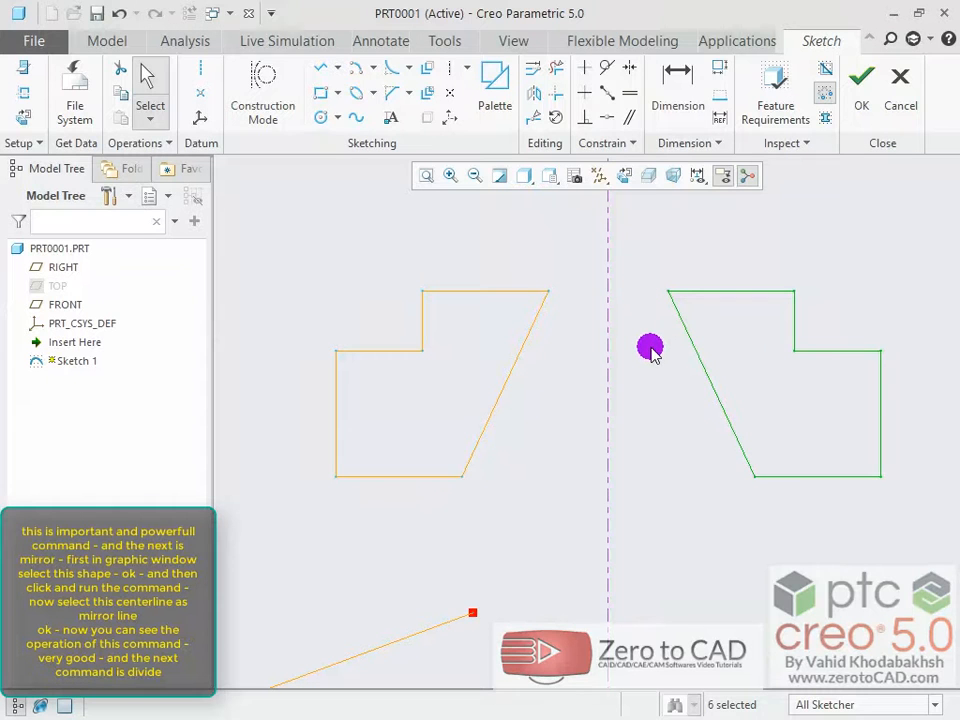
scroll(640, 307, up, 2)
scroll(567, 482, down, 4)
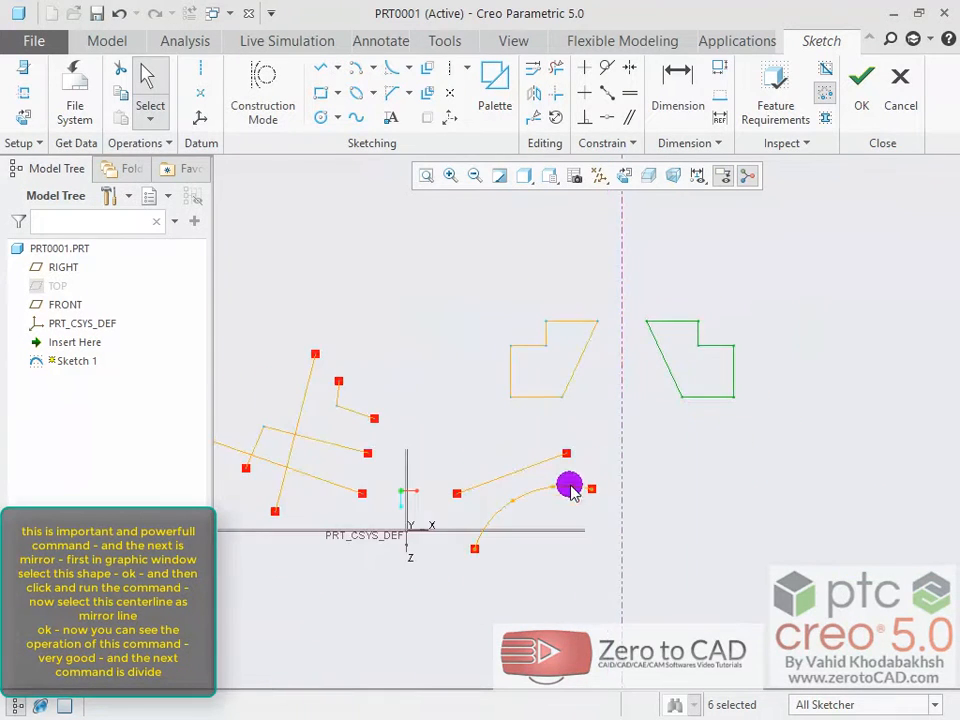
scroll(507, 520, up, 3)
scroll(478, 520, up, 1)
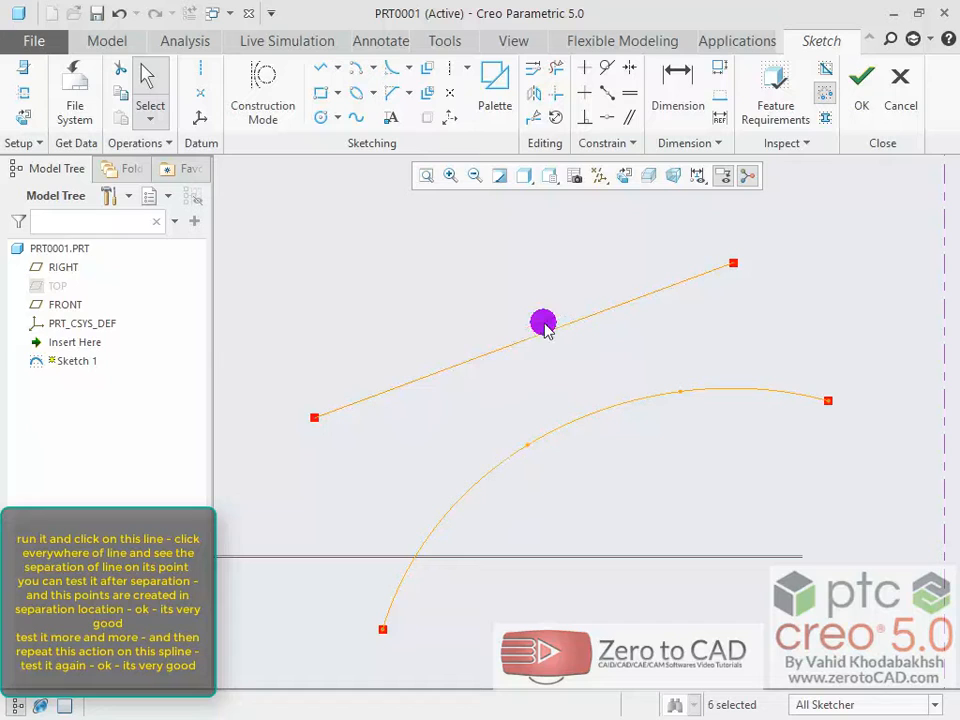
click(533, 118)
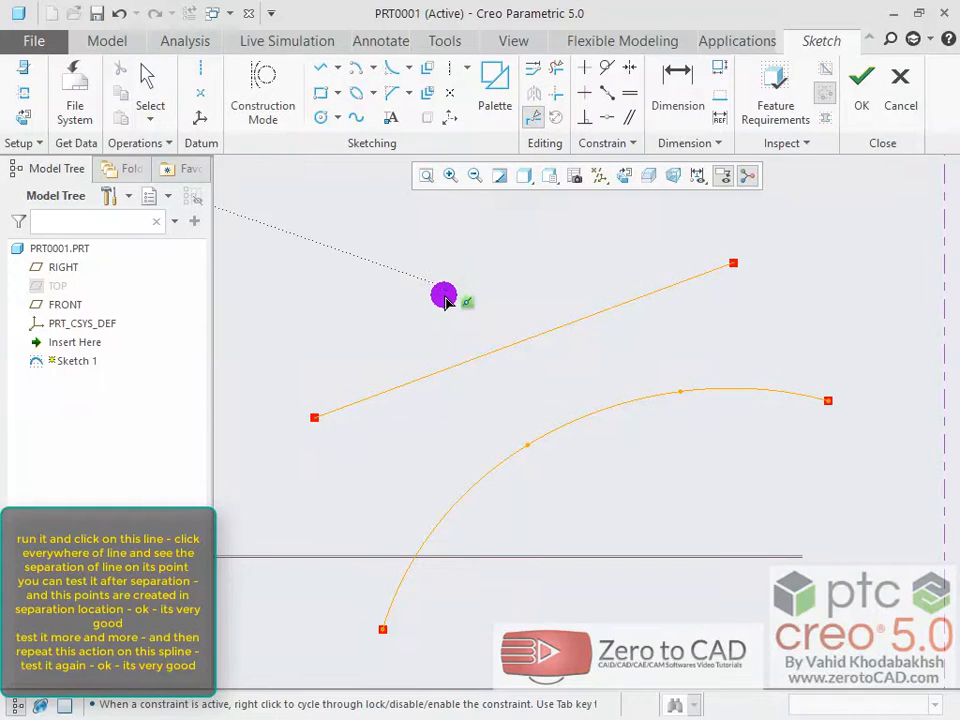
scroll(444, 308, up, 1)
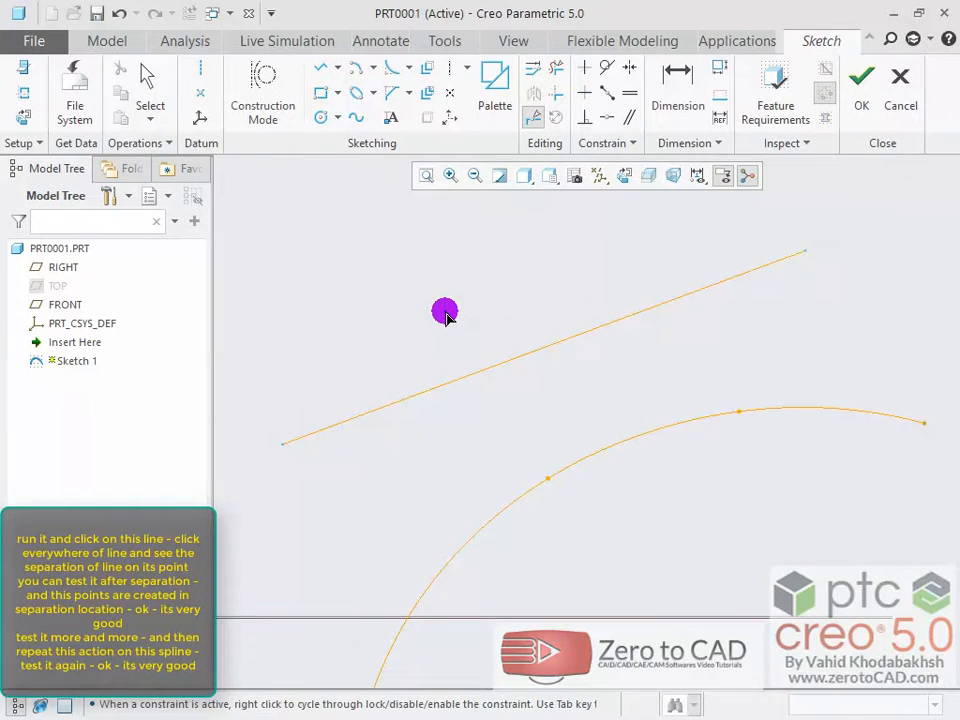
click(410, 401)
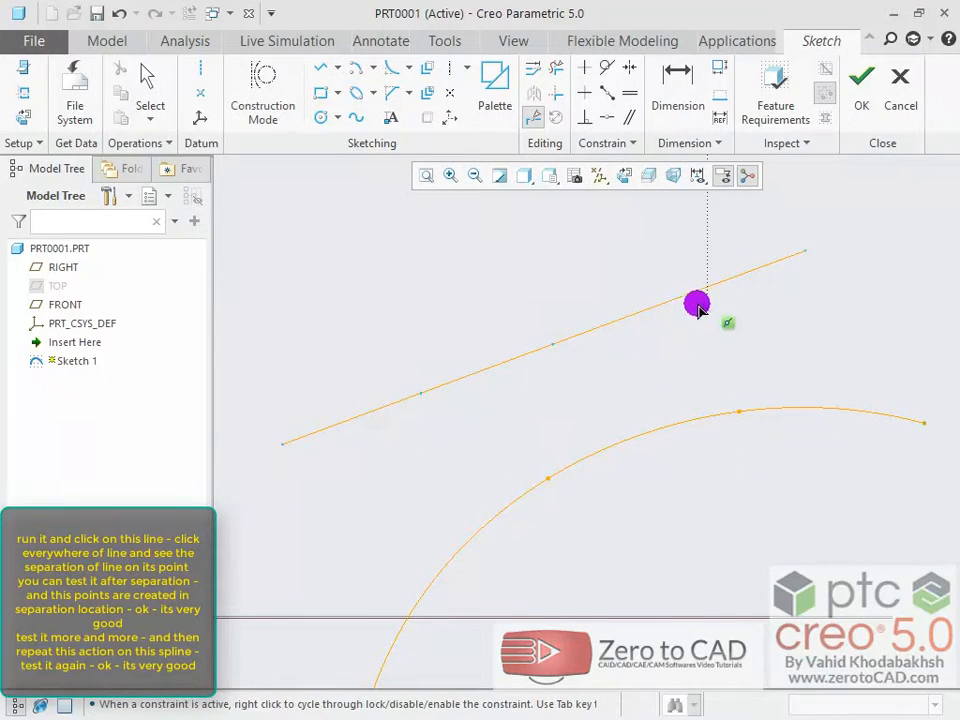
middle_click(534, 290)
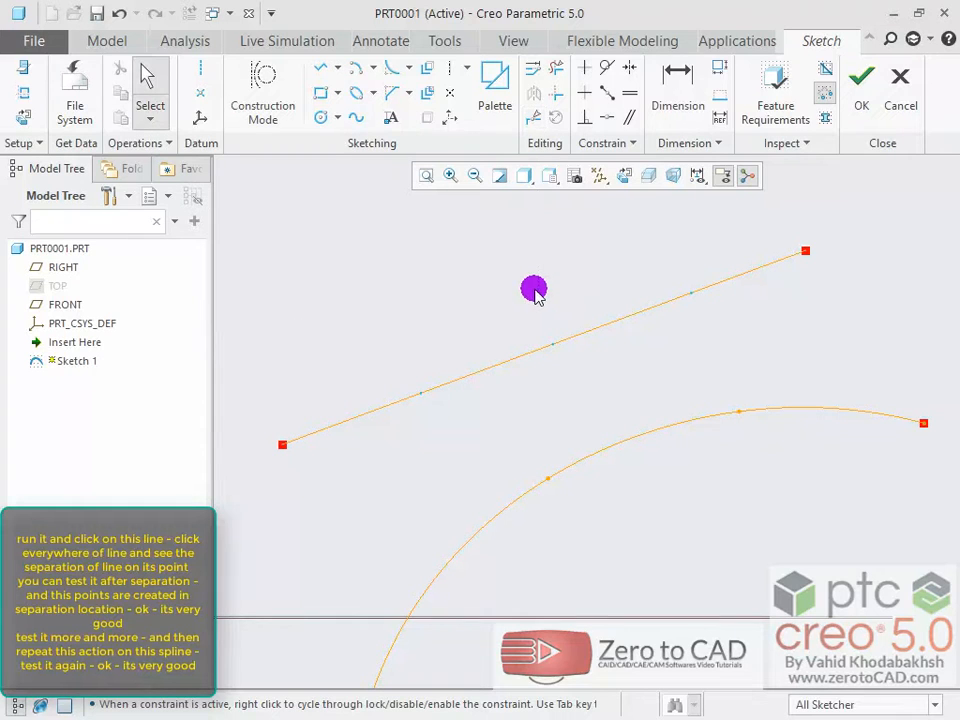
- Check the separation of the divided line by selecting its individual segments and division points
click(380, 410)
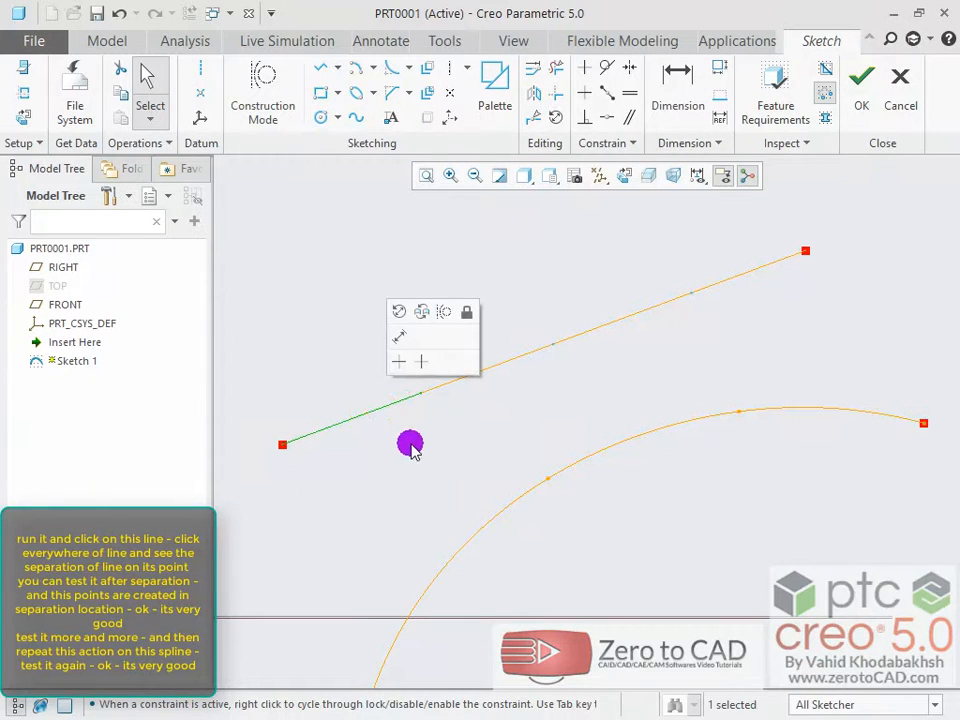
scroll(366, 410, up, 2)
click(500, 384)
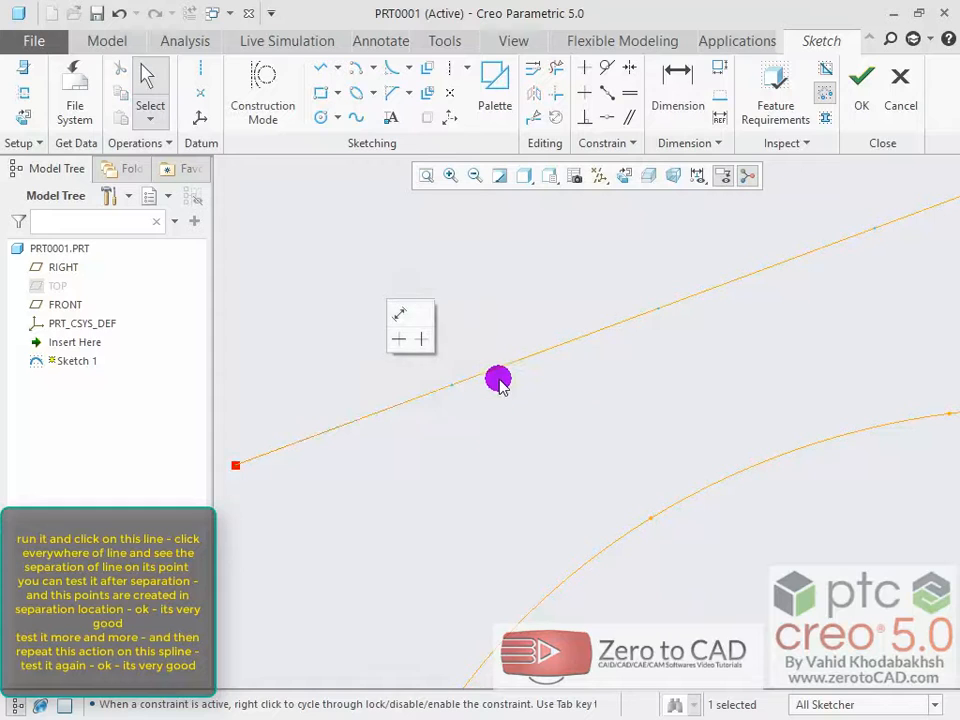
click(502, 369)
click(590, 421)
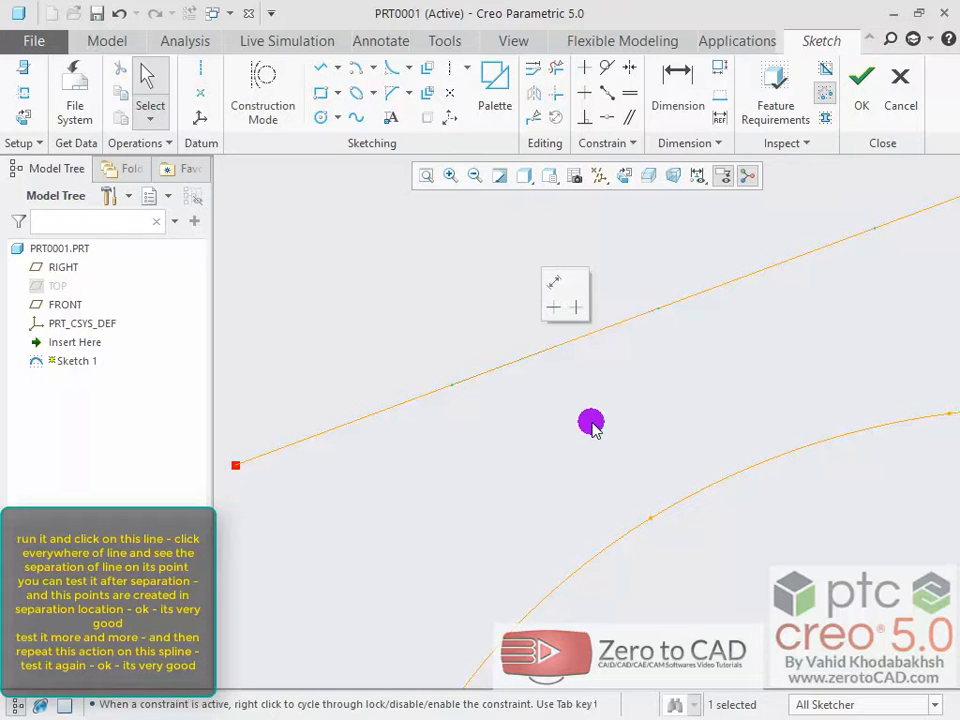
click(697, 298)
scroll(670, 340, down, 3)
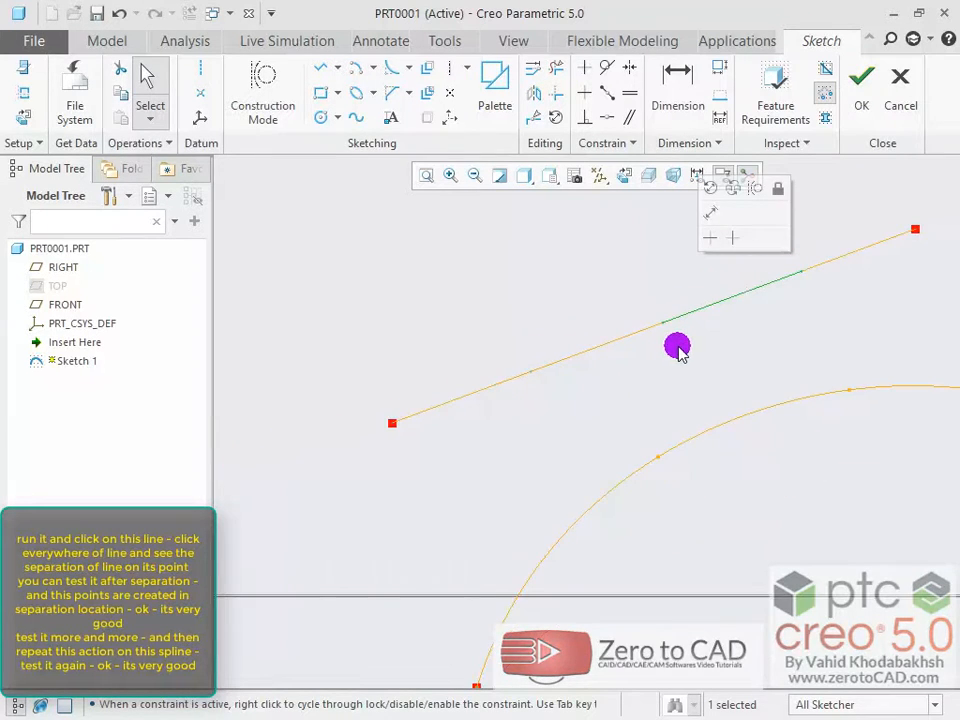
click(841, 279)
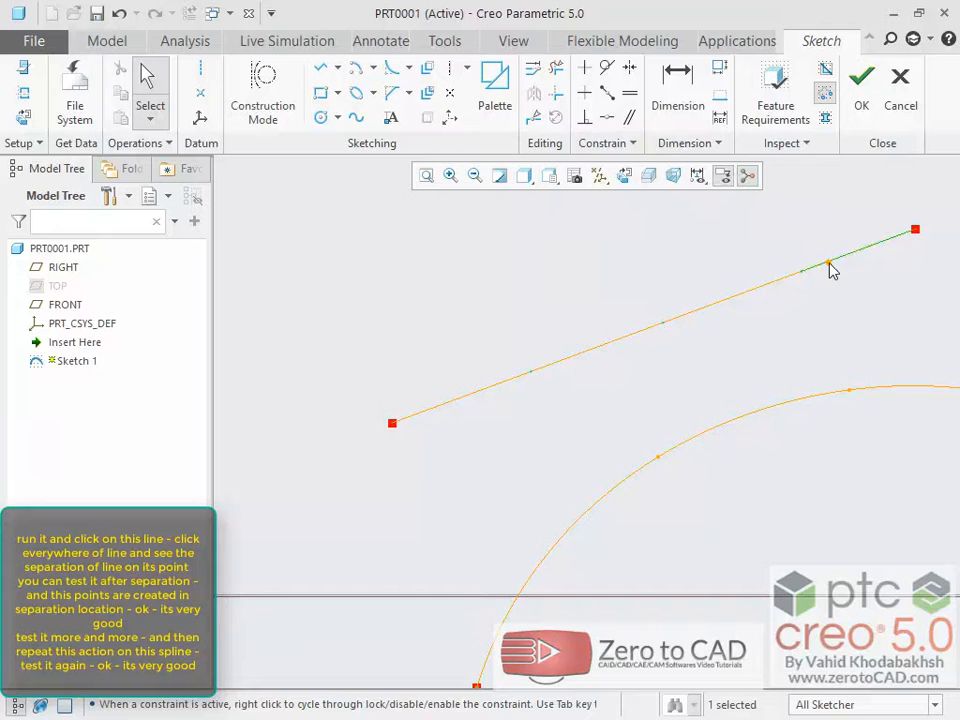
click(822, 296)
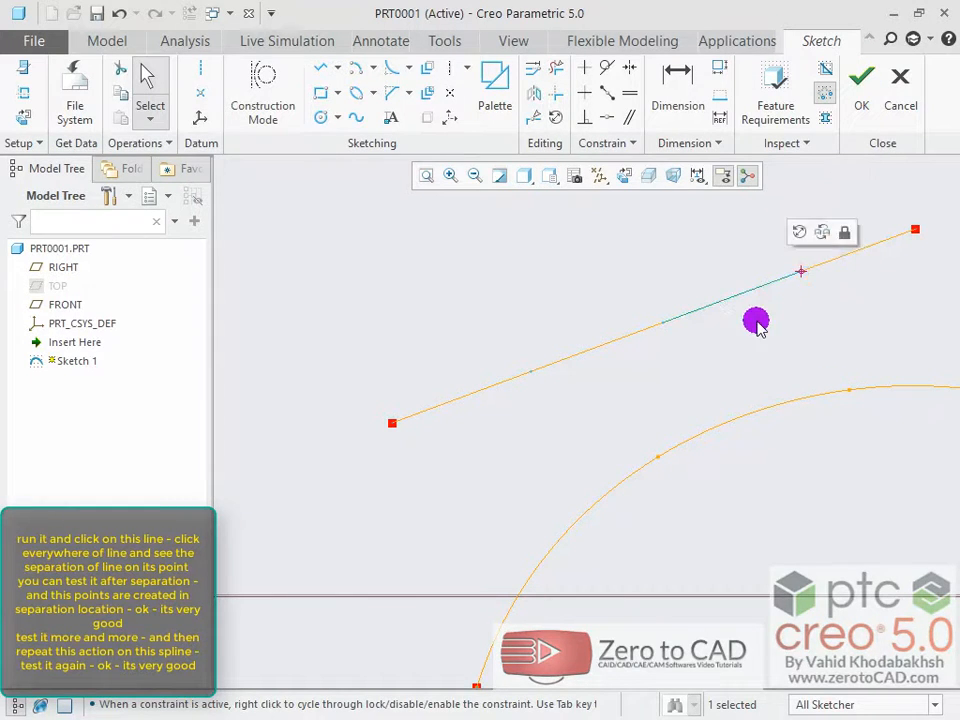
- Divide the curved spline below the slanted line at five points spread along its length
click(662, 325)
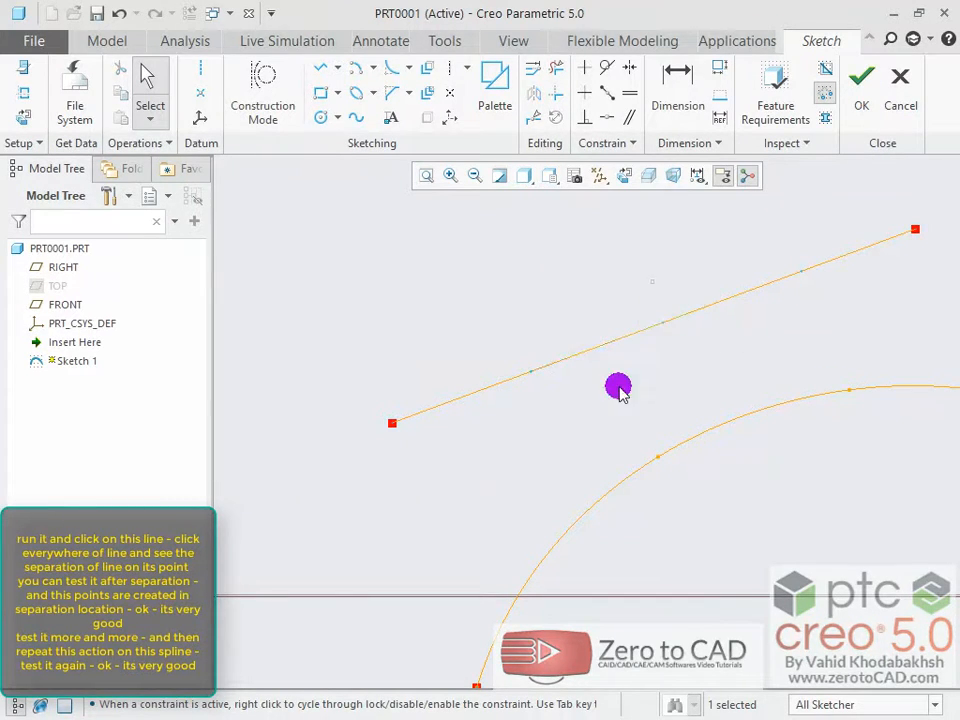
scroll(620, 389, up, 4)
scroll(758, 451, down, 2)
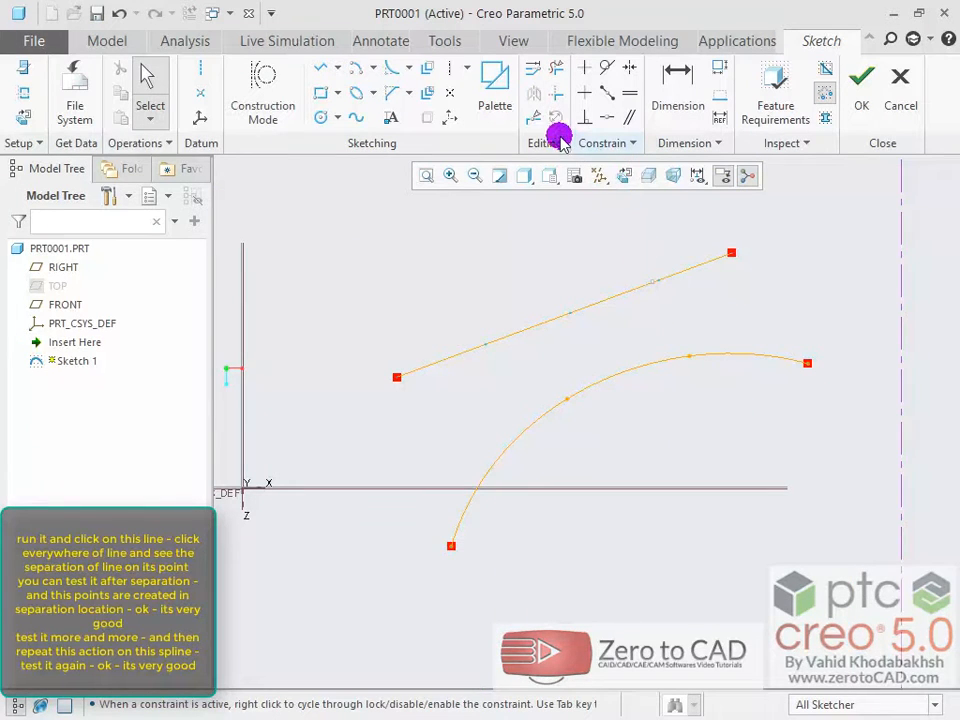
click(533, 118)
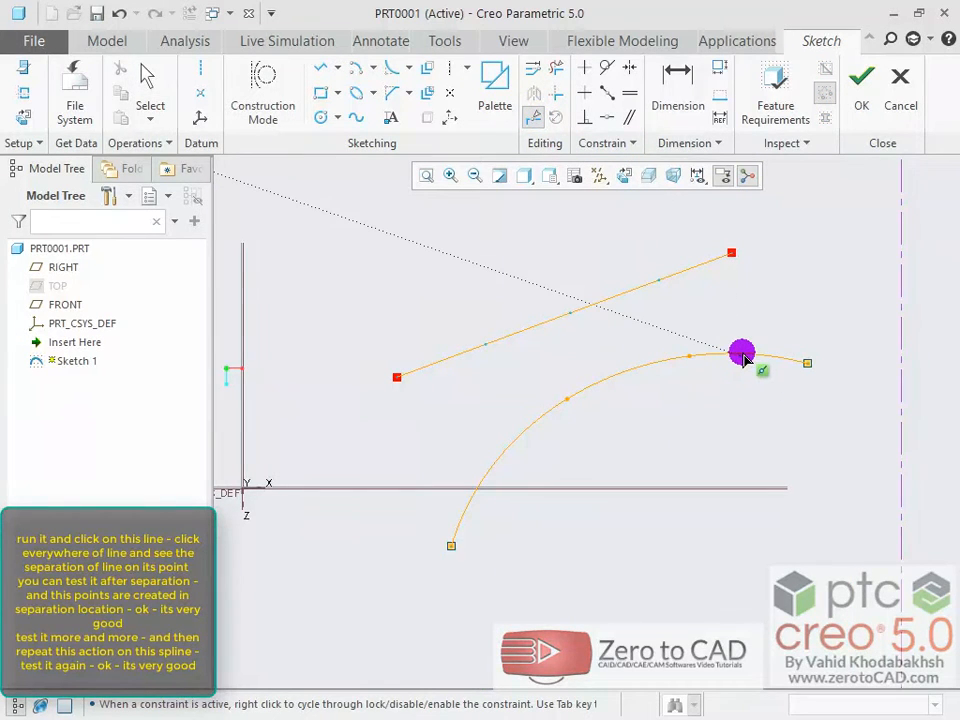
scroll(756, 358, down, 4)
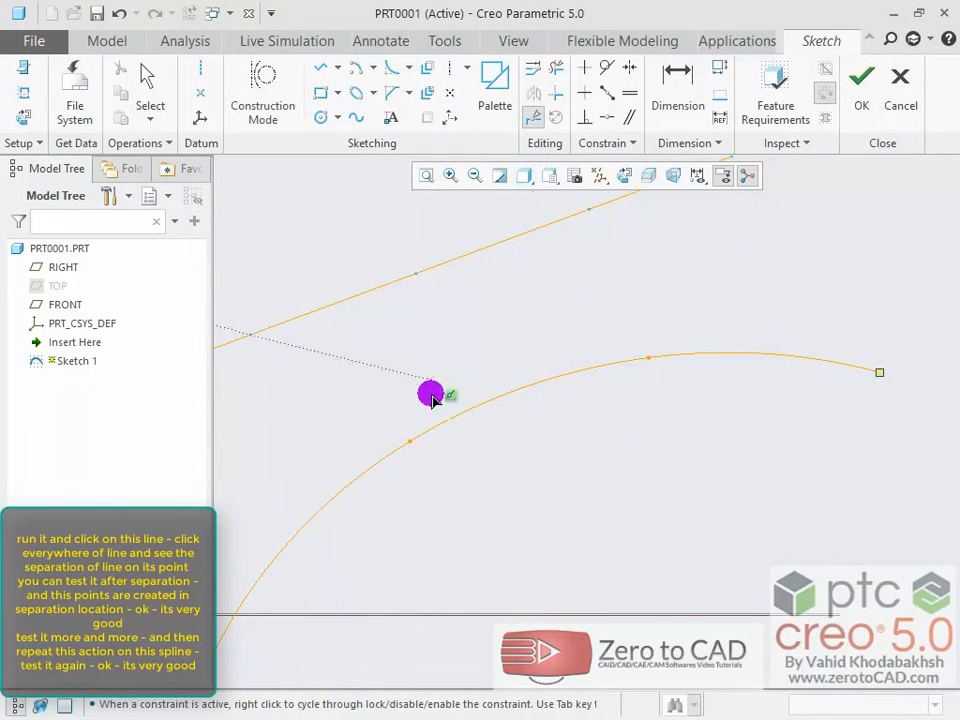
click(425, 435)
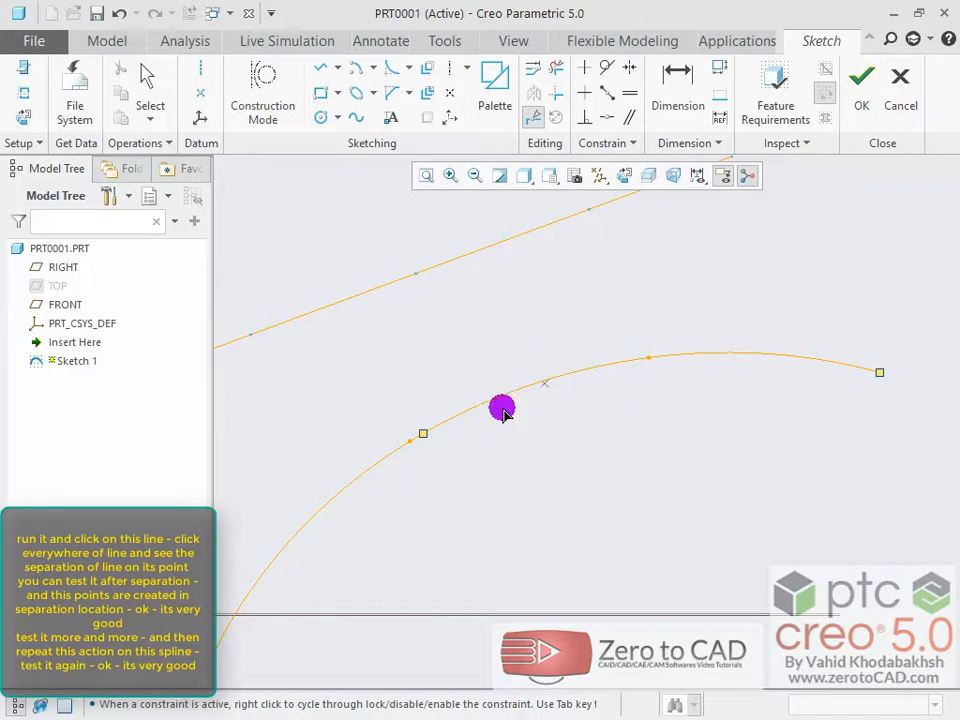
click(303, 529)
click(249, 595)
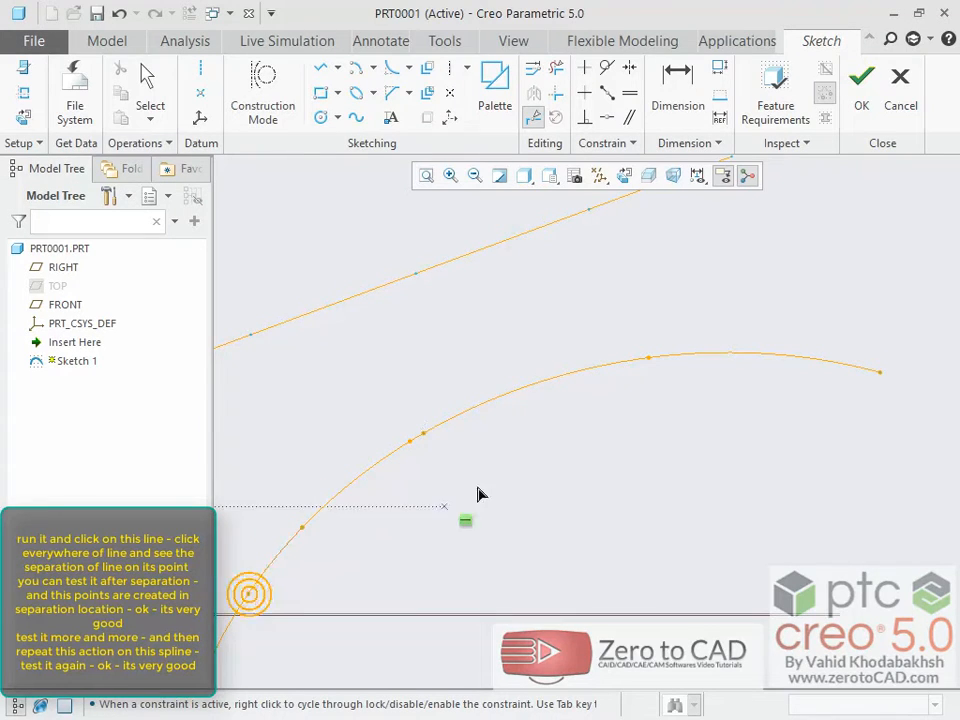
click(552, 376)
click(730, 353)
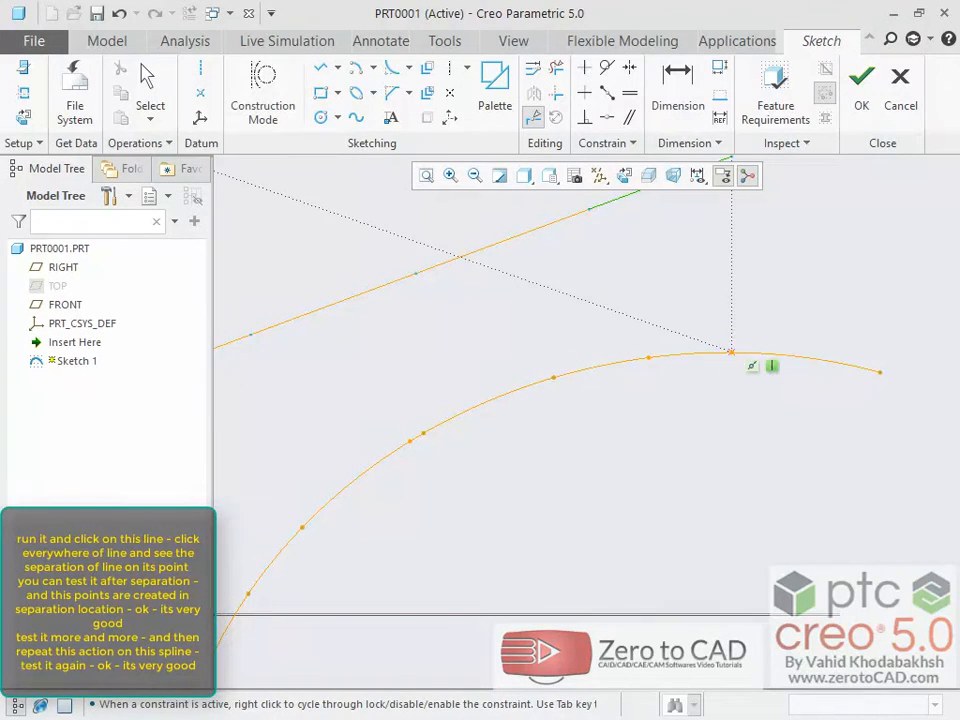
middle_click(742, 422)
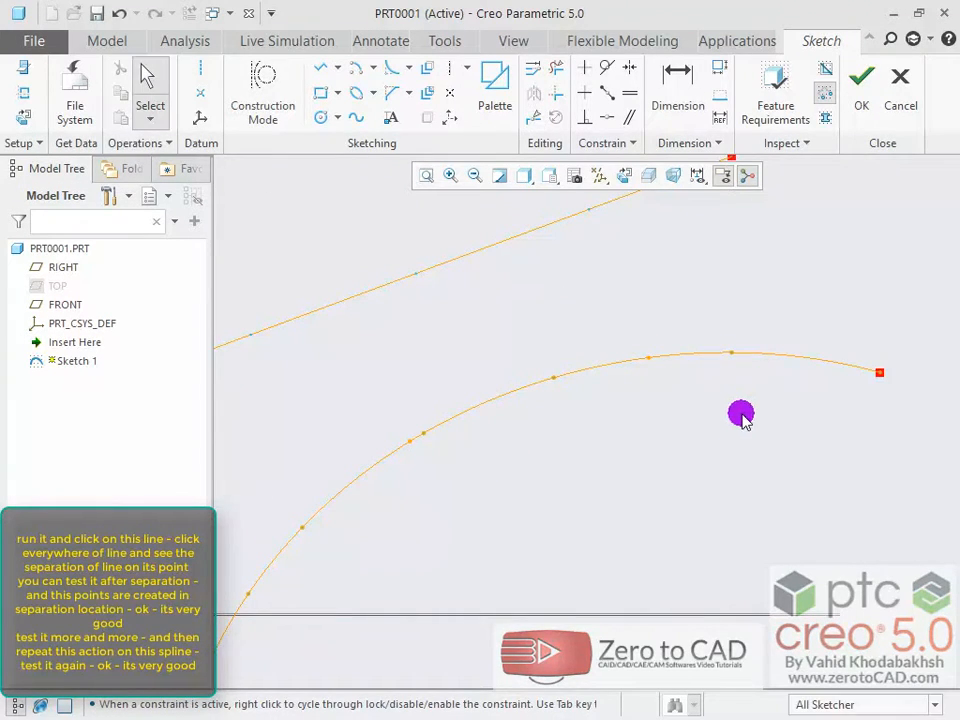
- Check the separation of the divided spline by selecting its individual segments and division points
click(760, 358)
click(679, 357)
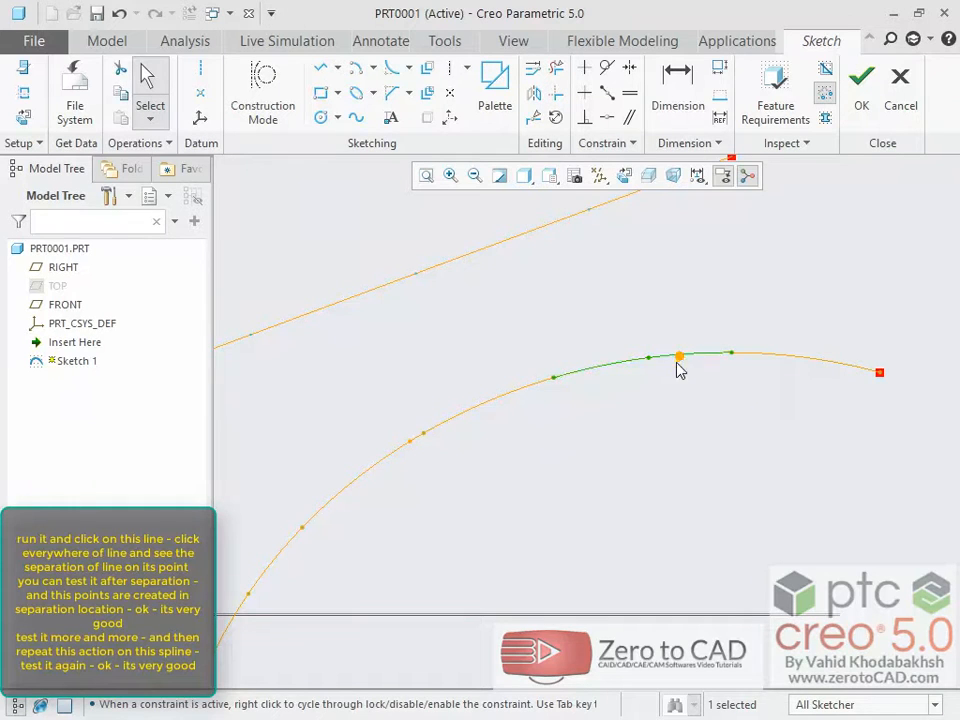
click(568, 435)
click(497, 399)
click(430, 484)
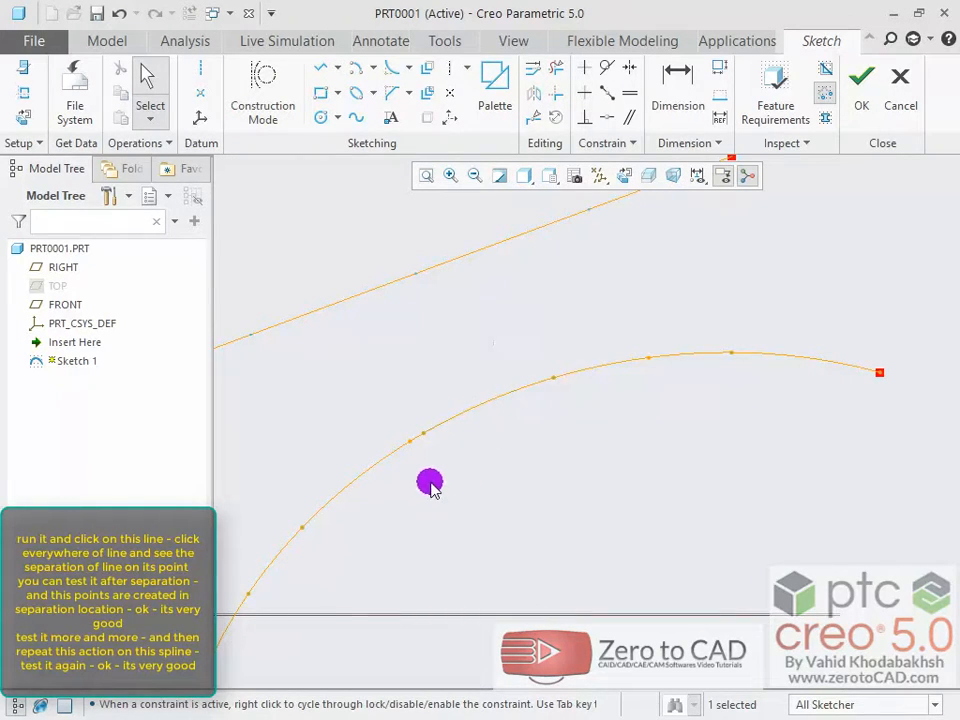
click(433, 477)
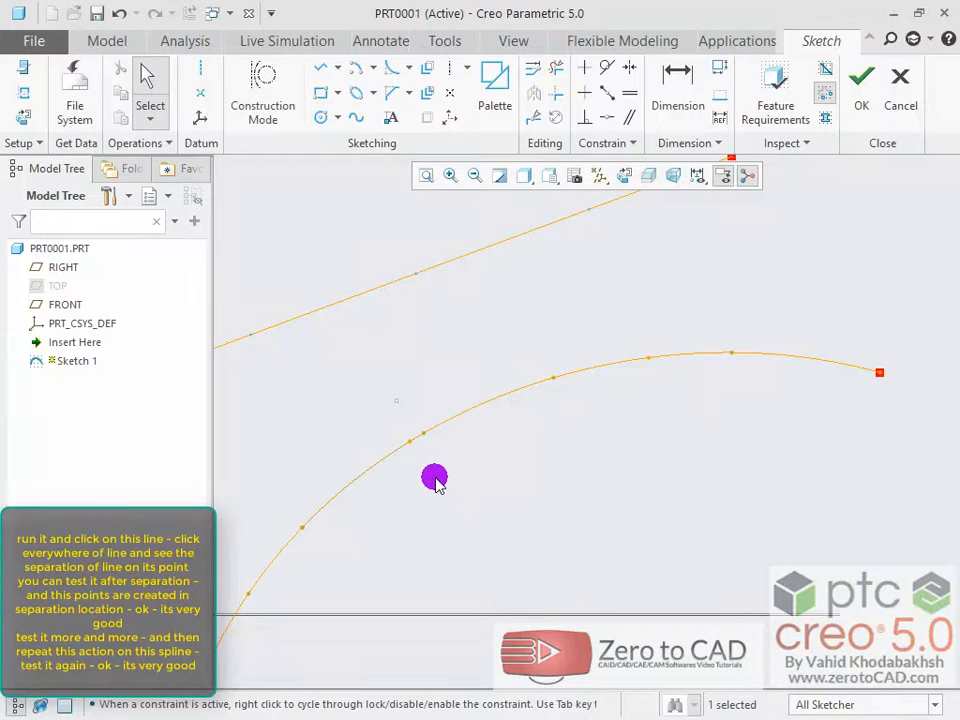
scroll(466, 494, up, 2)
scroll(433, 540, down, 2)
scroll(343, 587, up, 3)
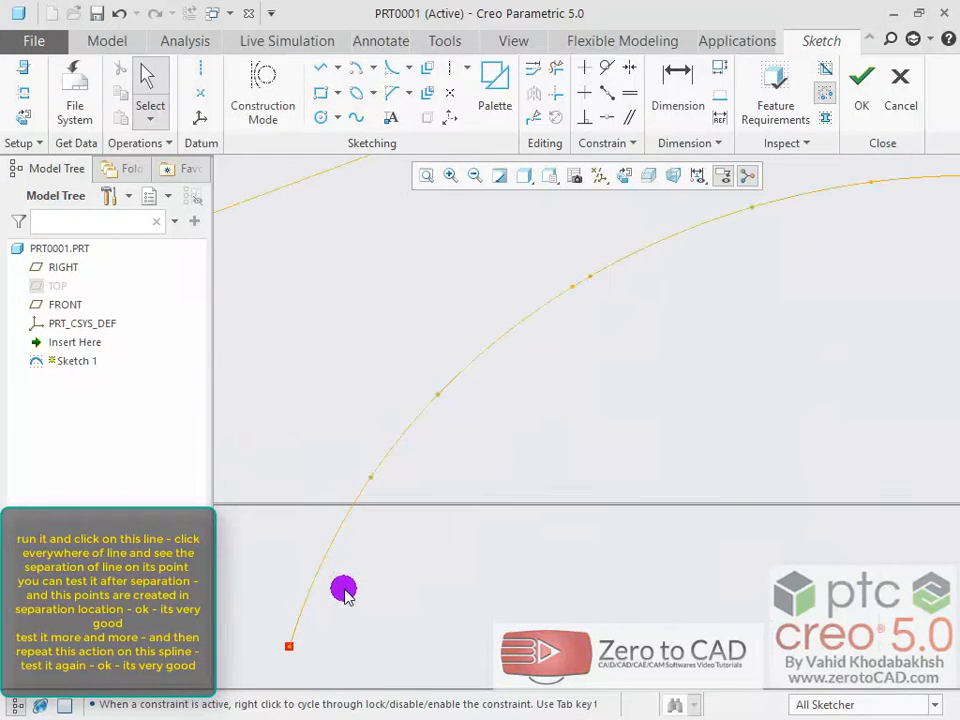
click(344, 524)
click(387, 506)
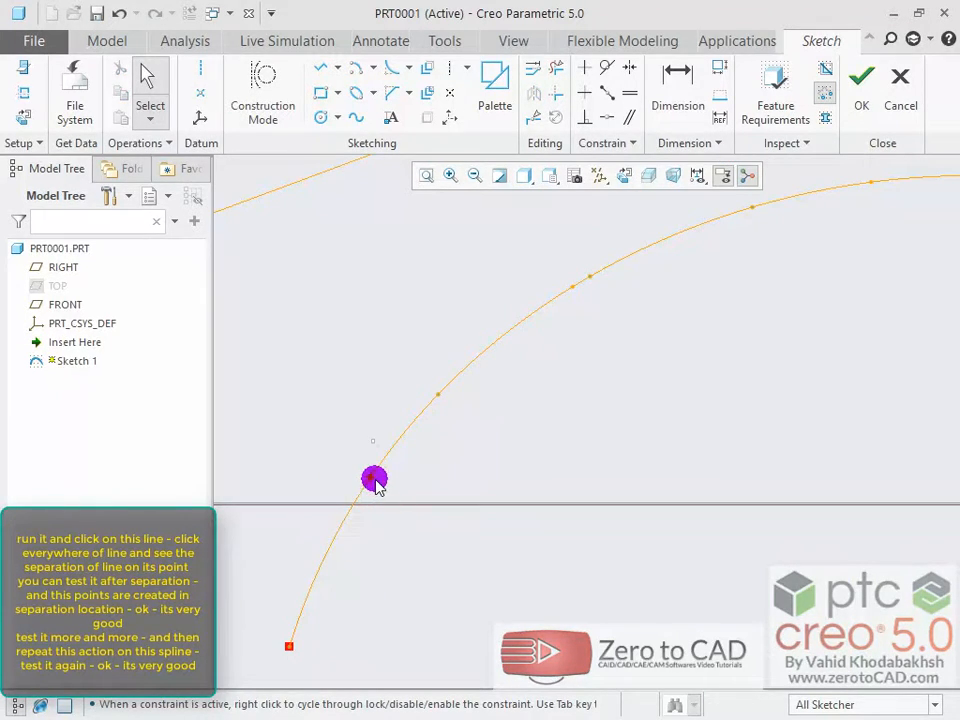
click(372, 479)
click(450, 439)
click(439, 395)
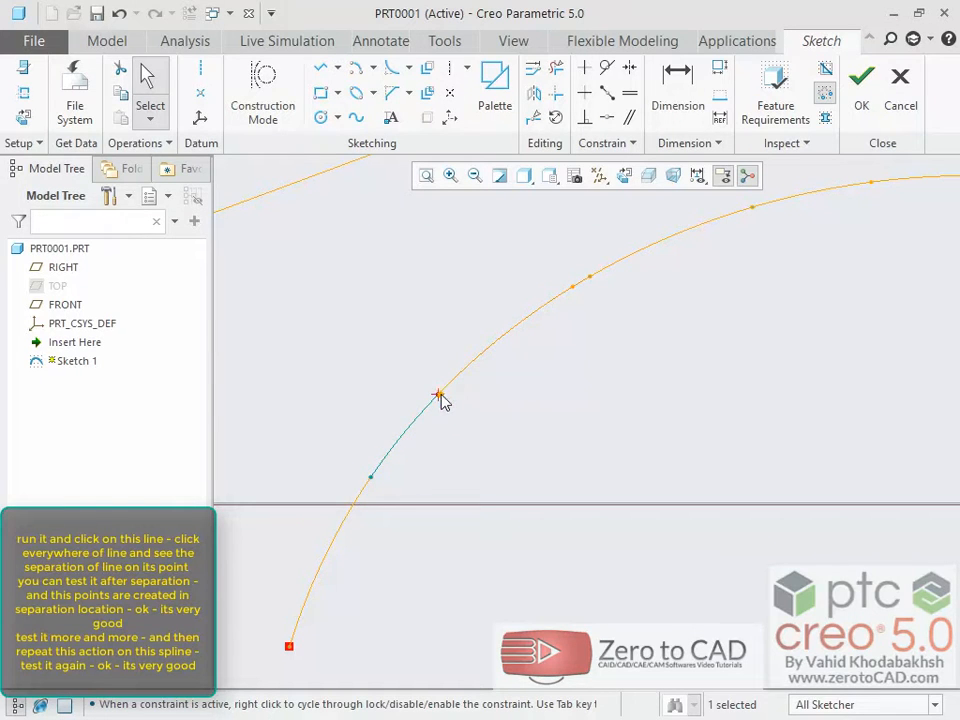
click(503, 400)
scroll(546, 402, down, 5)
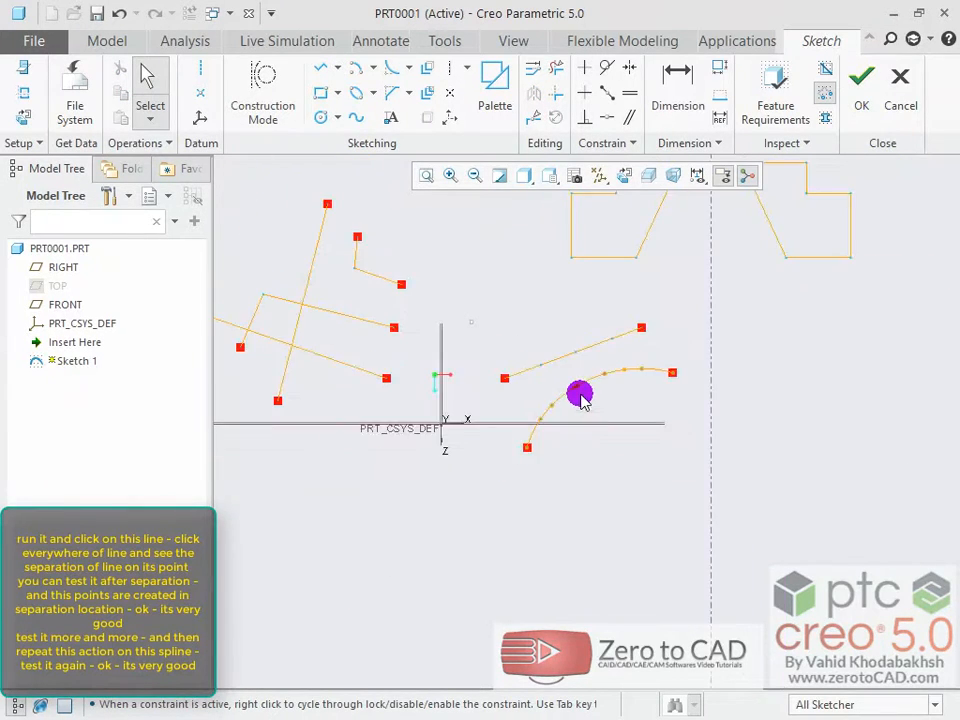
scroll(563, 228, up, 5)
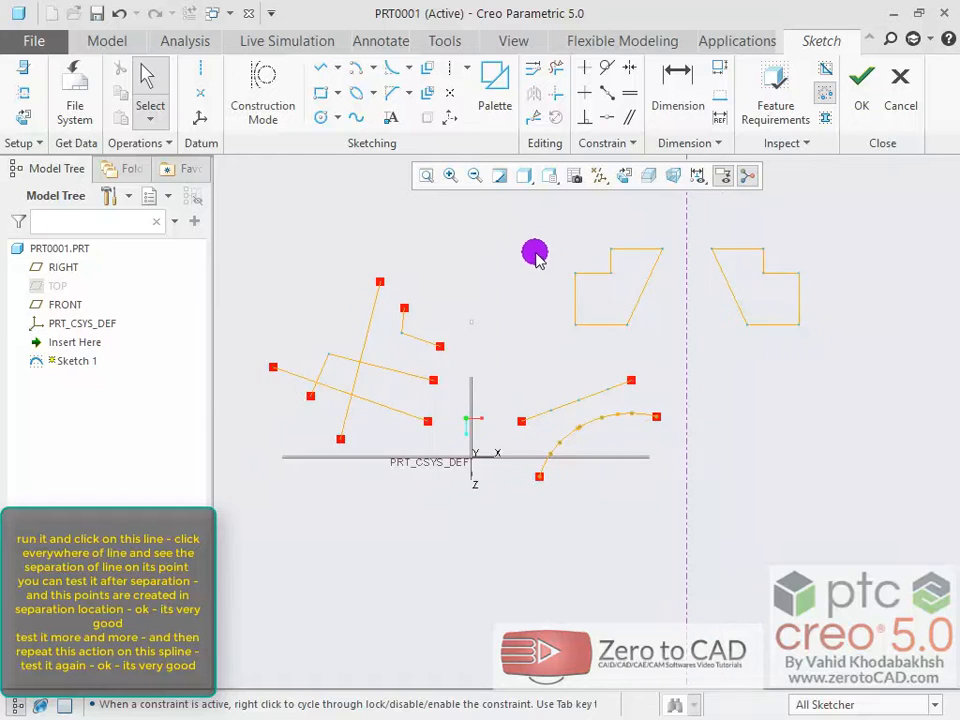
scroll(514, 281, down, 1)
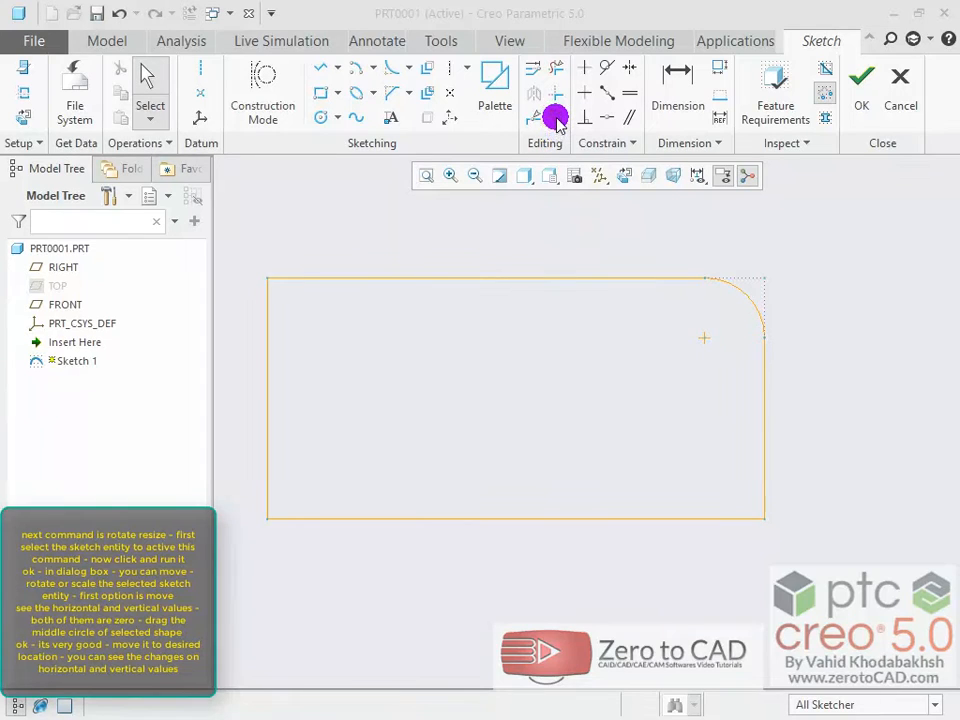
- Select the whole rectangle with the rounded corner and move it freehand with Rotate Resize by about -20 horizontally and -11.2 vertically
mouse_move(838, 246)
mouse_down()
mouse_move(776, 294)
mouse_move(238, 574)
mouse_up()
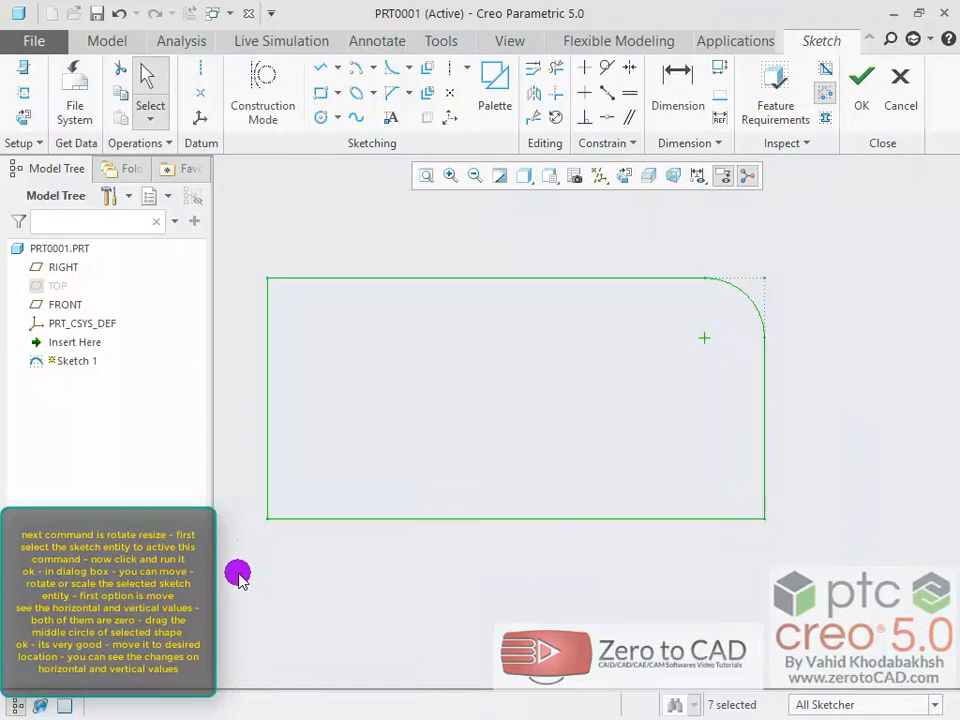
click(557, 122)
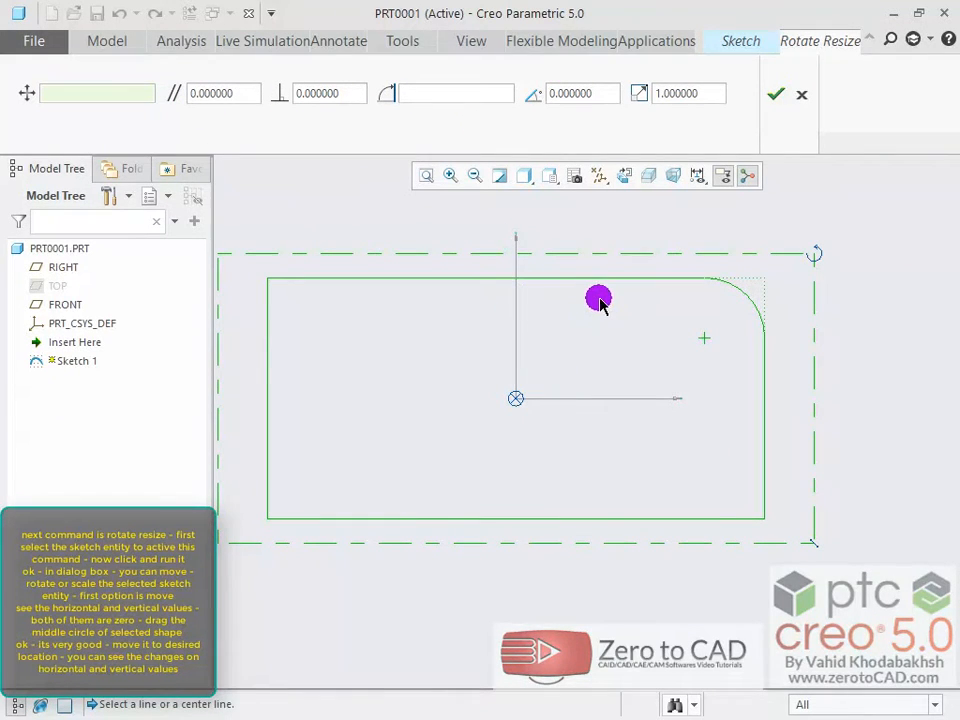
scroll(620, 330, up, 1)
scroll(600, 335, down, 2)
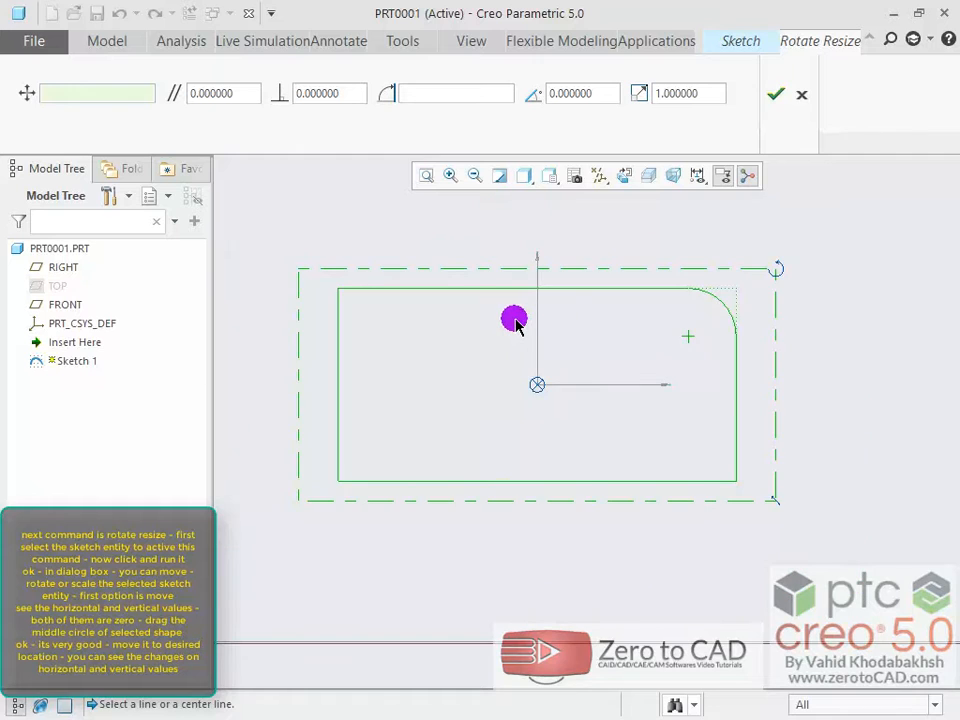
scroll(515, 322, up, 1)
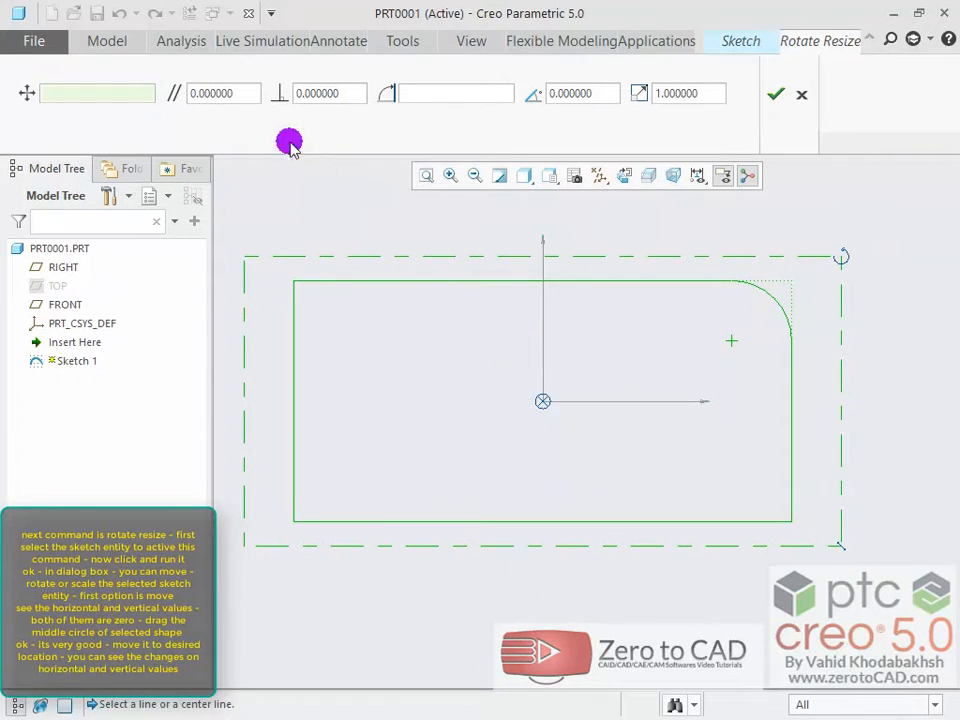
click(240, 92)
click(339, 94)
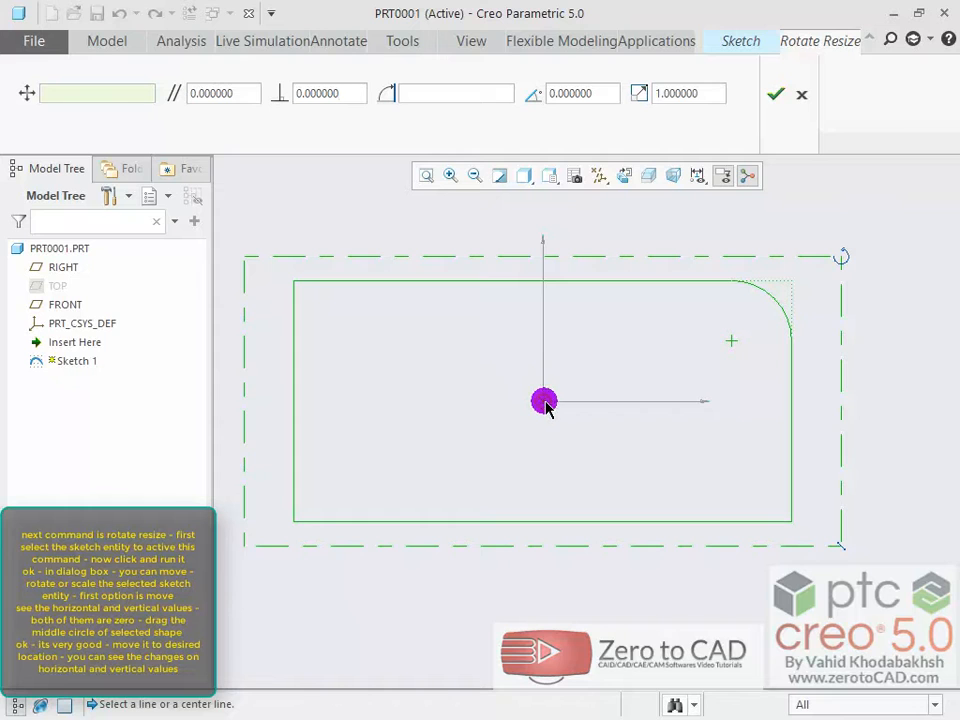
mouse_move(544, 401)
mouse_down()
mouse_move(504, 409)
mouse_move(492, 433)
mouse_move(469, 435)
mouse_move(480, 388)
mouse_move(519, 360)
mouse_move(565, 362)
mouse_move(600, 388)
mouse_move(598, 431)
mouse_move(549, 454)
mouse_move(490, 451)
mouse_move(465, 428)
mouse_move(497, 361)
mouse_move(553, 361)
mouse_move(597, 404)
mouse_move(564, 462)
mouse_move(489, 460)
mouse_move(463, 447)
mouse_up()
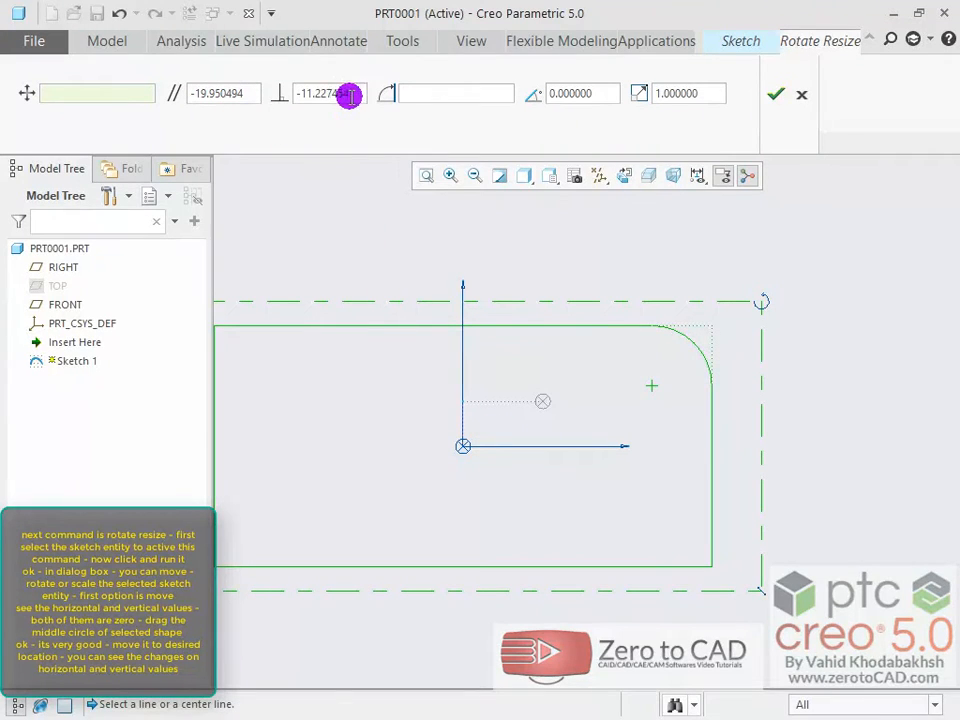
- Set both the horizontal and vertical move distances of the rectangle to -20
click(215, 92)
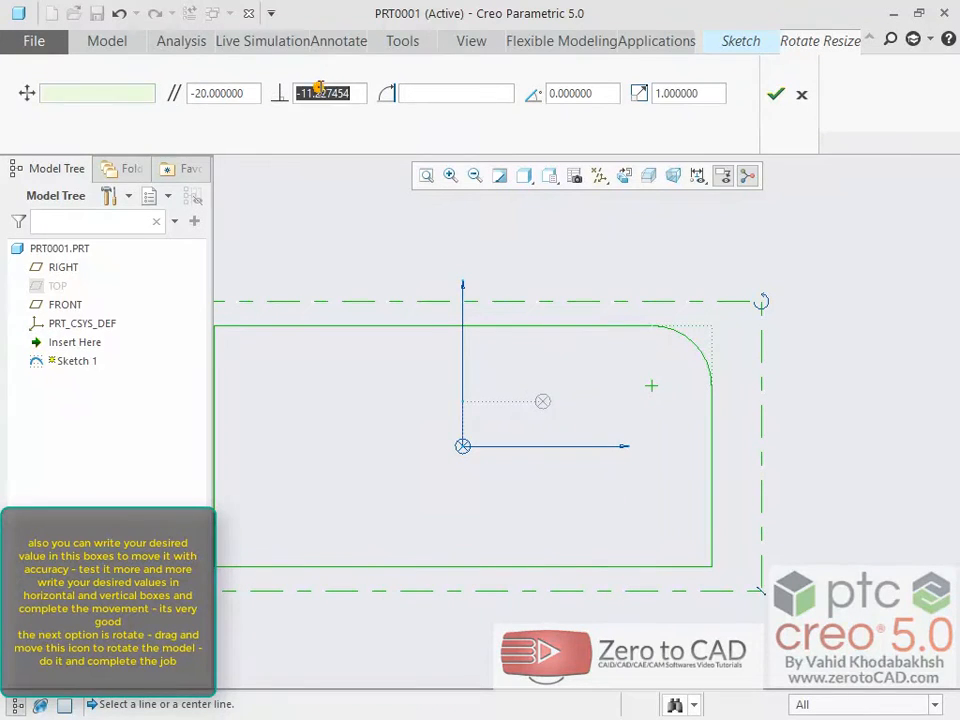
key(Return)
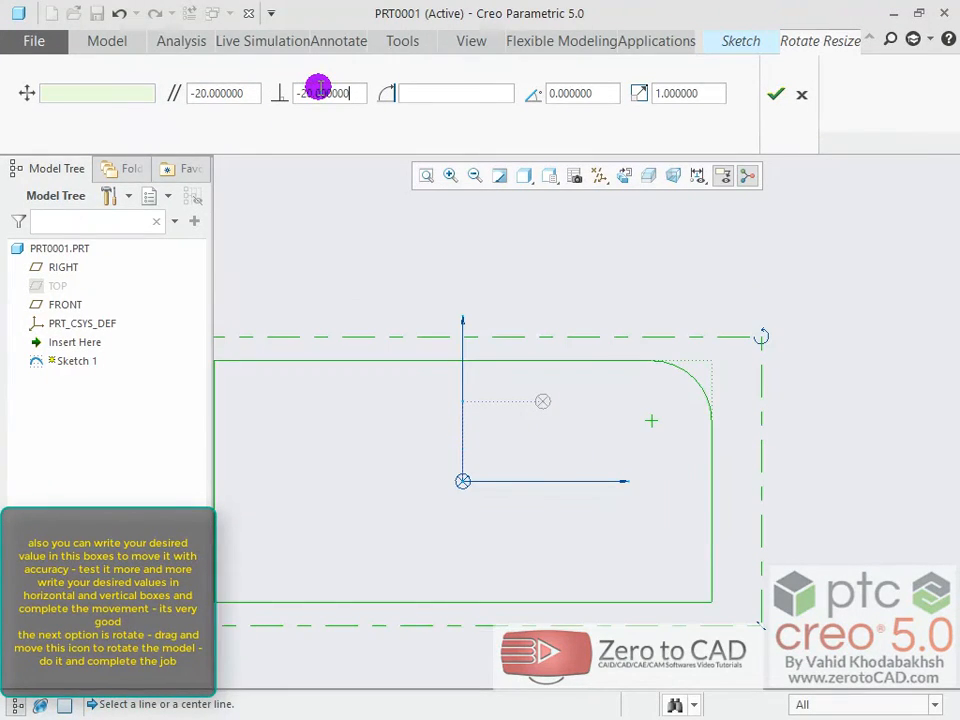
- Set the rectangle's horizontal move distance to -50 and its vertical move distance to -10
click(243, 85)
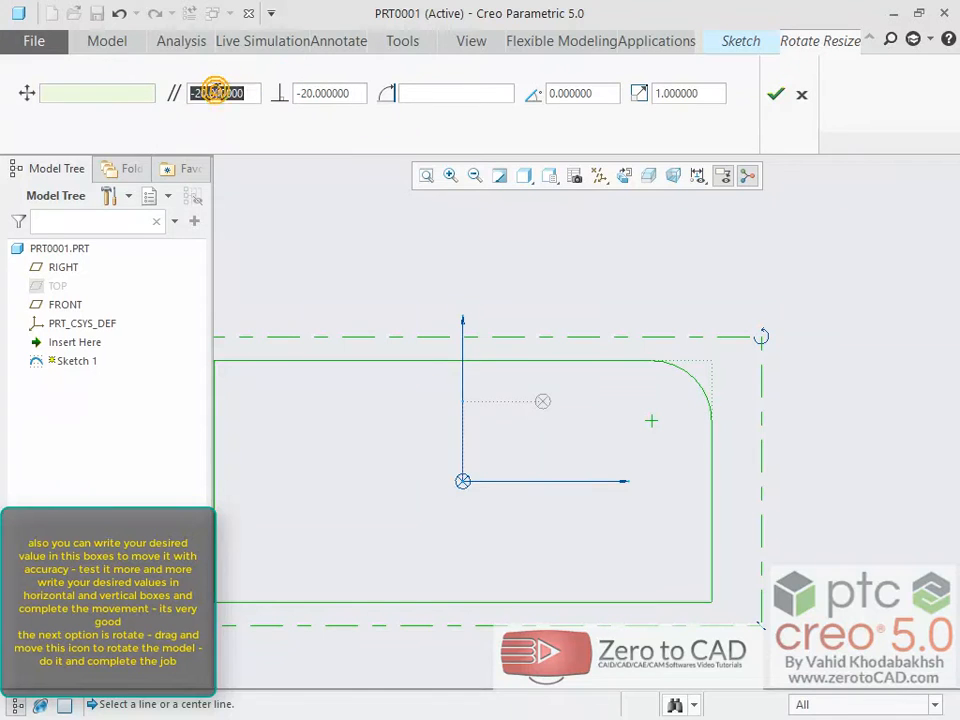
text(-50)
key(Return)
click(215, 90)
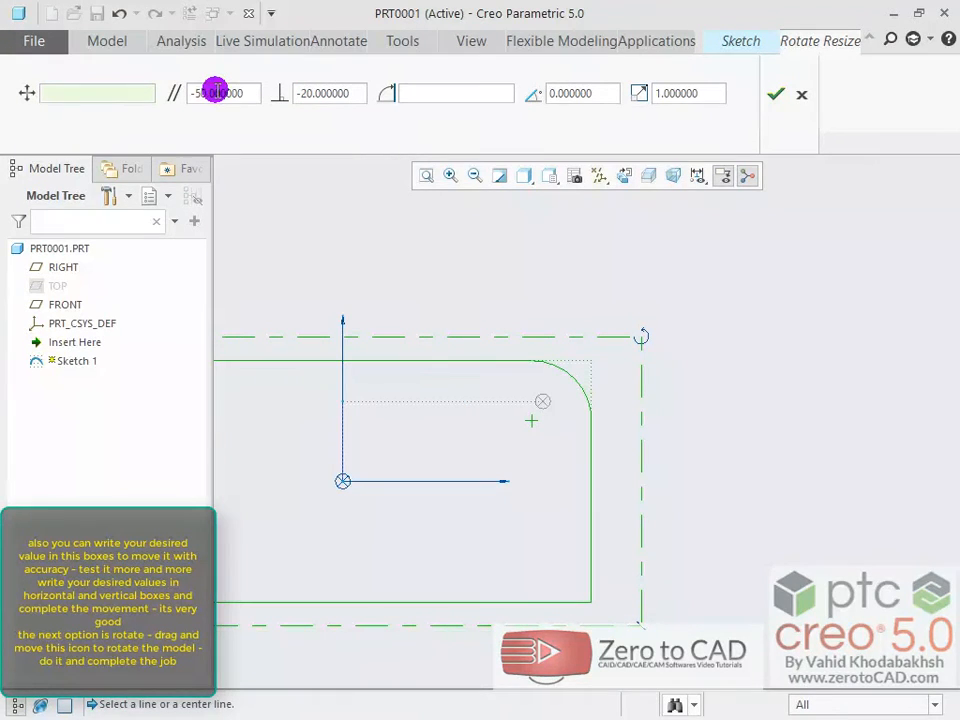
click(315, 90)
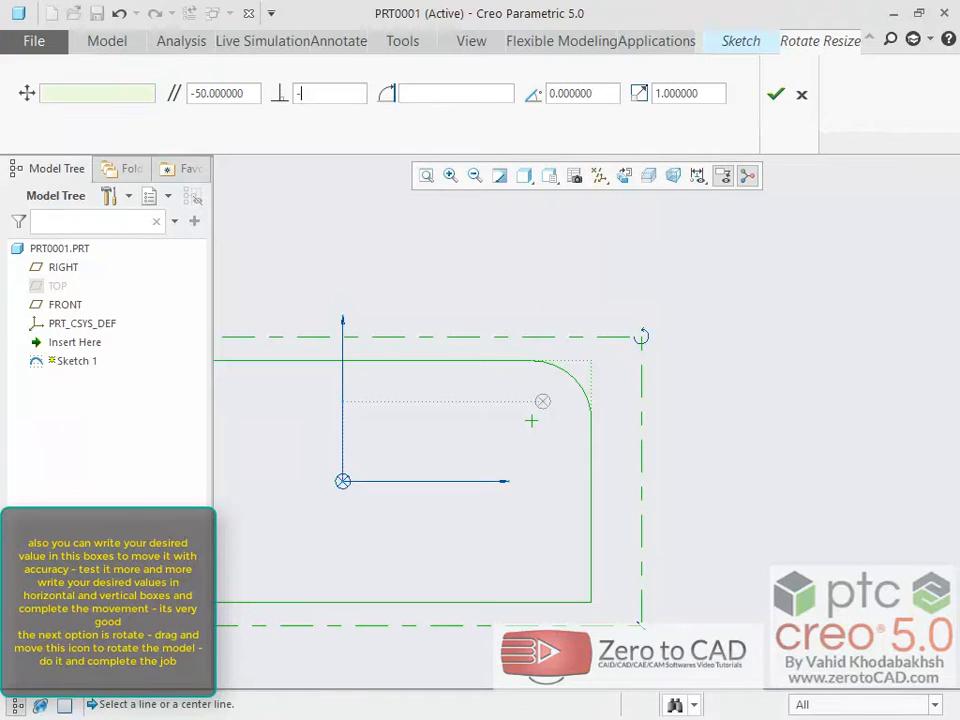
text(-10)
key(Return)
click(320, 102)
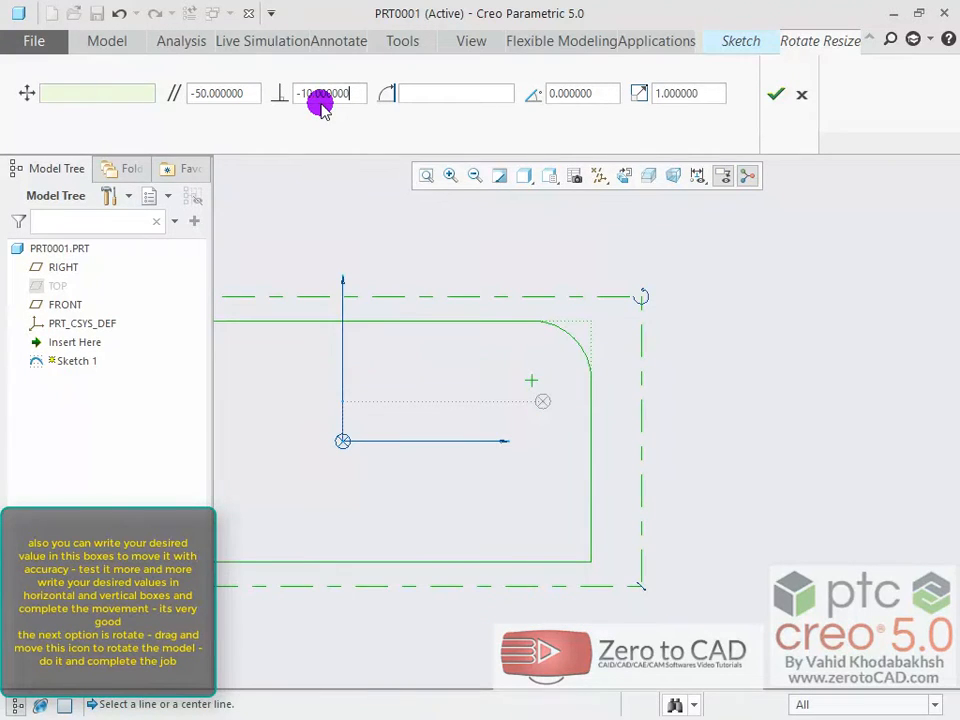
- Rotate the rectangle freehand counterclockwise about its center by about 12 degrees
scroll(671, 392, up, 3)
scroll(671, 392, down, 6)
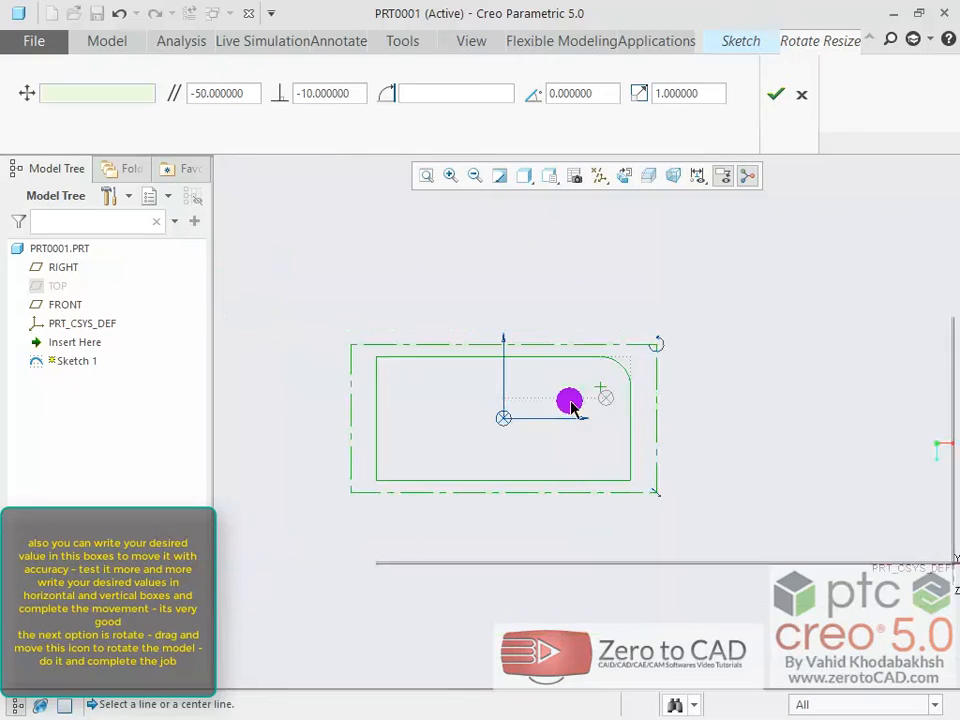
scroll(433, 407, up, 4)
scroll(540, 399, down, 2)
scroll(612, 388, up, 2)
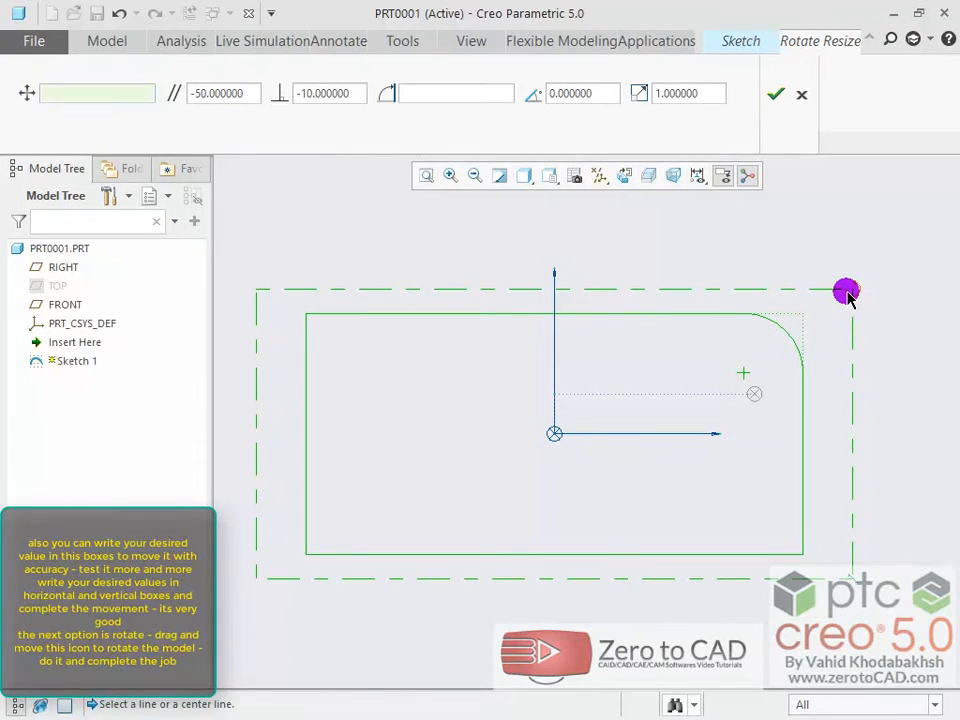
mouse_move(846, 293)
mouse_down()
mouse_move(787, 228)
mouse_move(827, 336)
mouse_move(829, 455)
mouse_move(836, 422)
mouse_move(814, 270)
mouse_move(765, 206)
mouse_move(857, 364)
mouse_move(816, 230)
mouse_up()
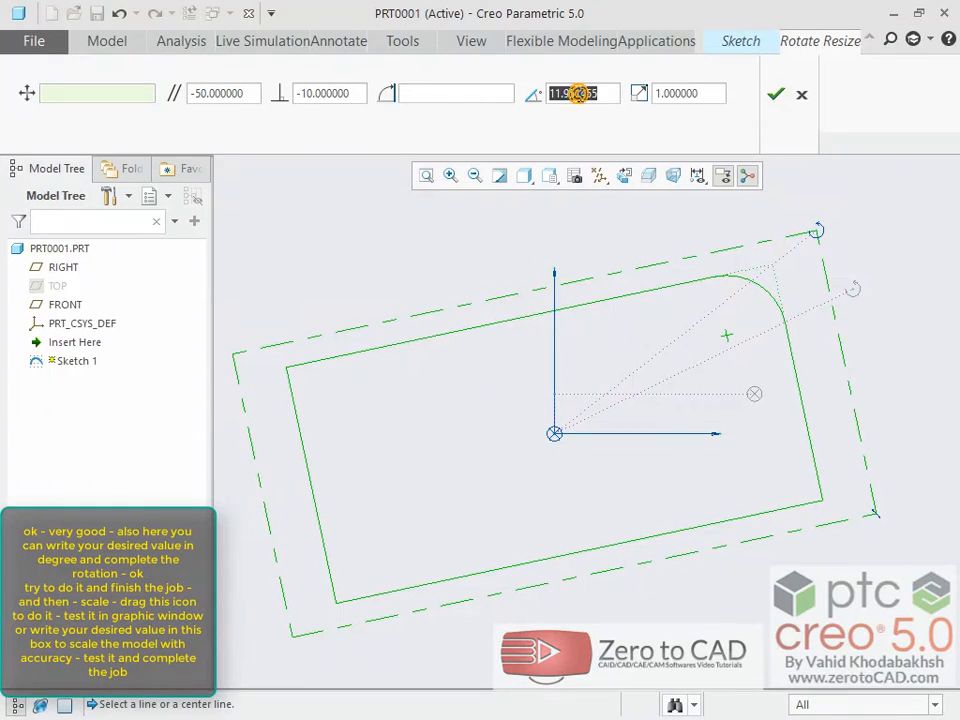
- Try a rotation angle of 10 degrees on the rectangle and replace it with 20 degrees
key(Return)
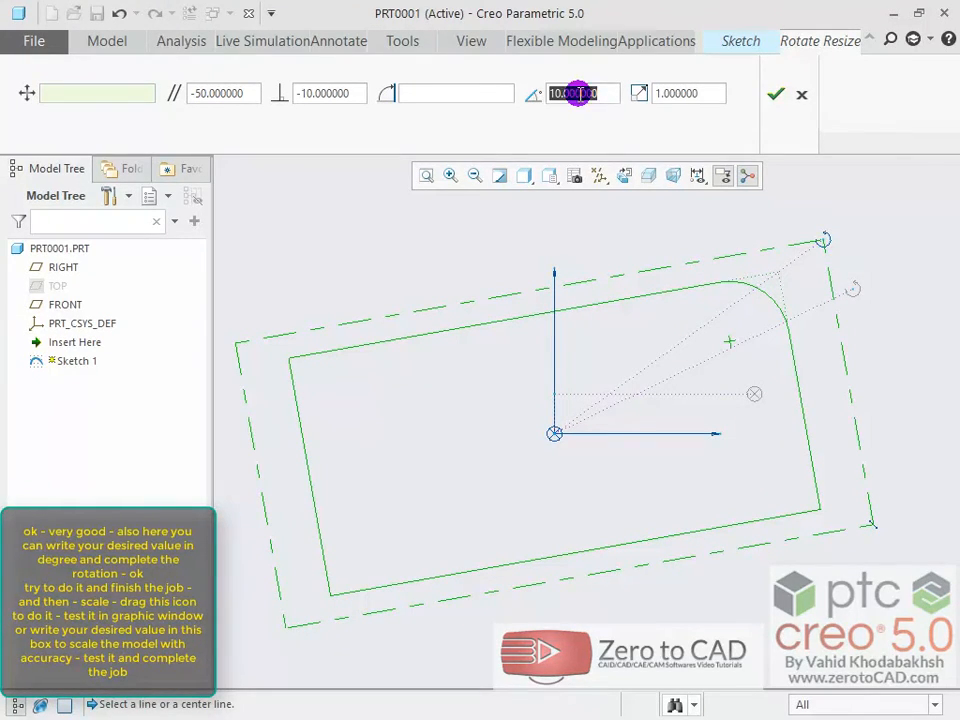
key(Return)
scroll(604, 429, up, 4)
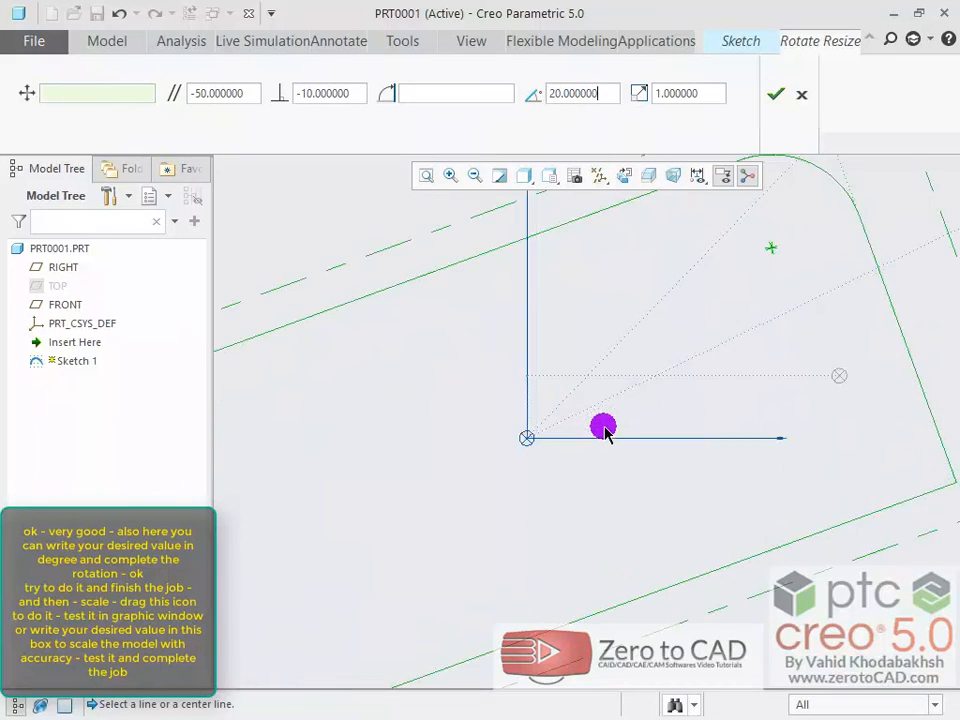
scroll(602, 332, down, 5)
- Try a rotation angle of 45 degrees on the rectangle
double_click(582, 99)
double_click(580, 95)
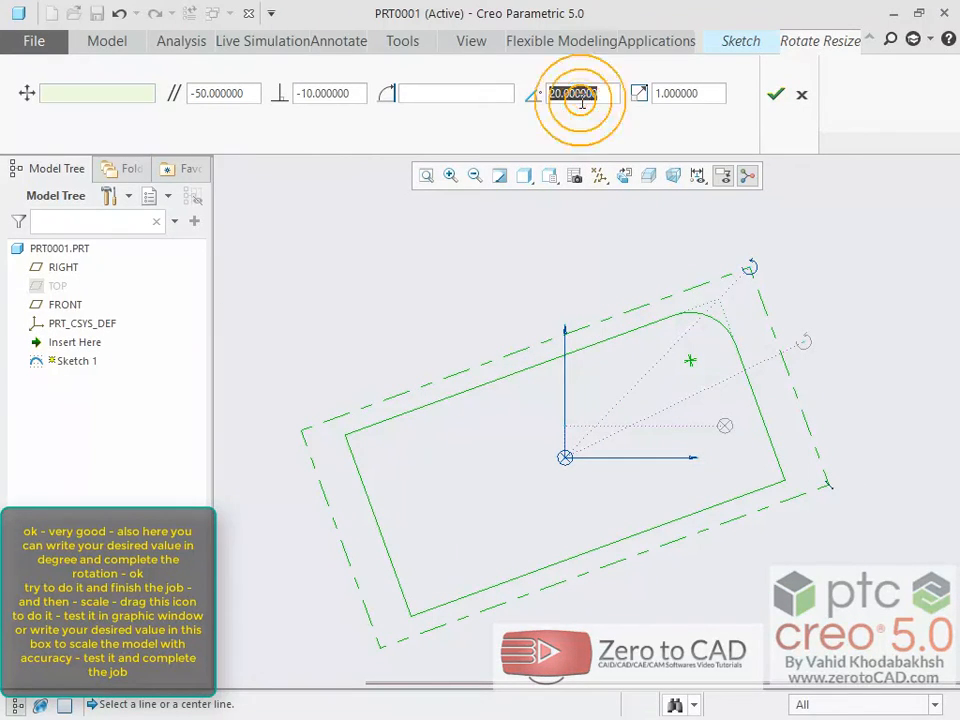
text(45)
key(Return)
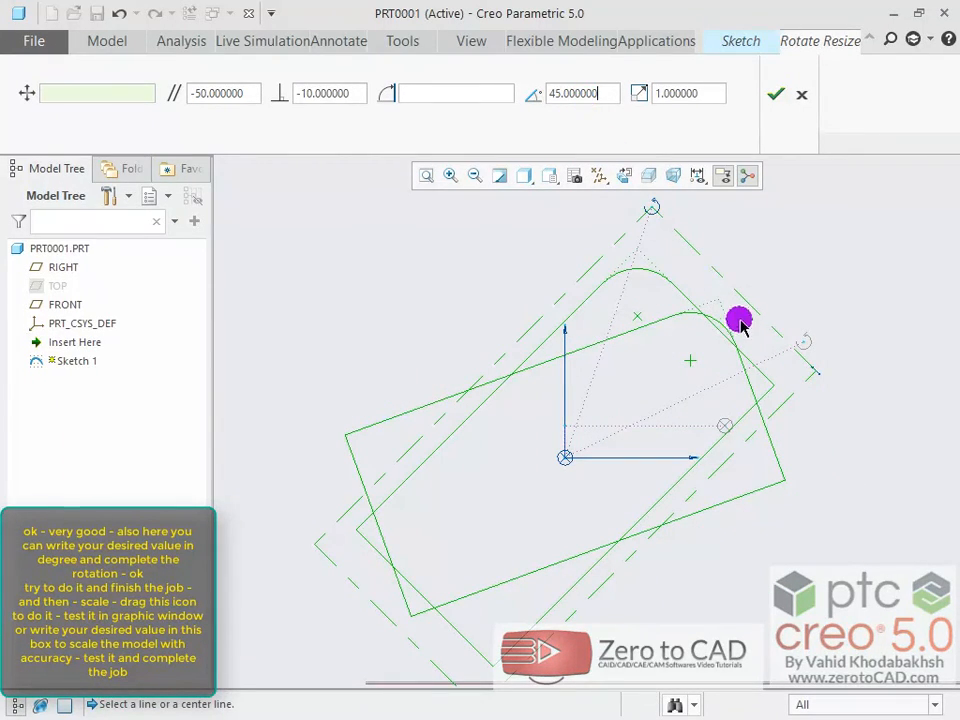
scroll(851, 377, down, 1)
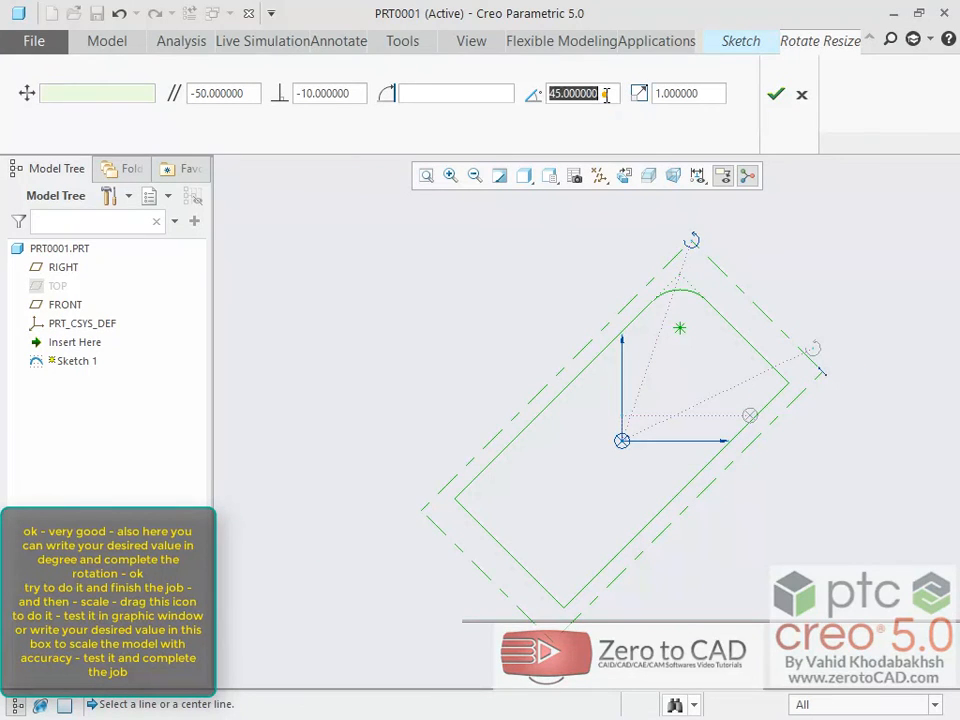
- Reset the rectangle's rotation angle to 0 degrees
text(0)
key(Return)
scroll(930, 591, down, 1)
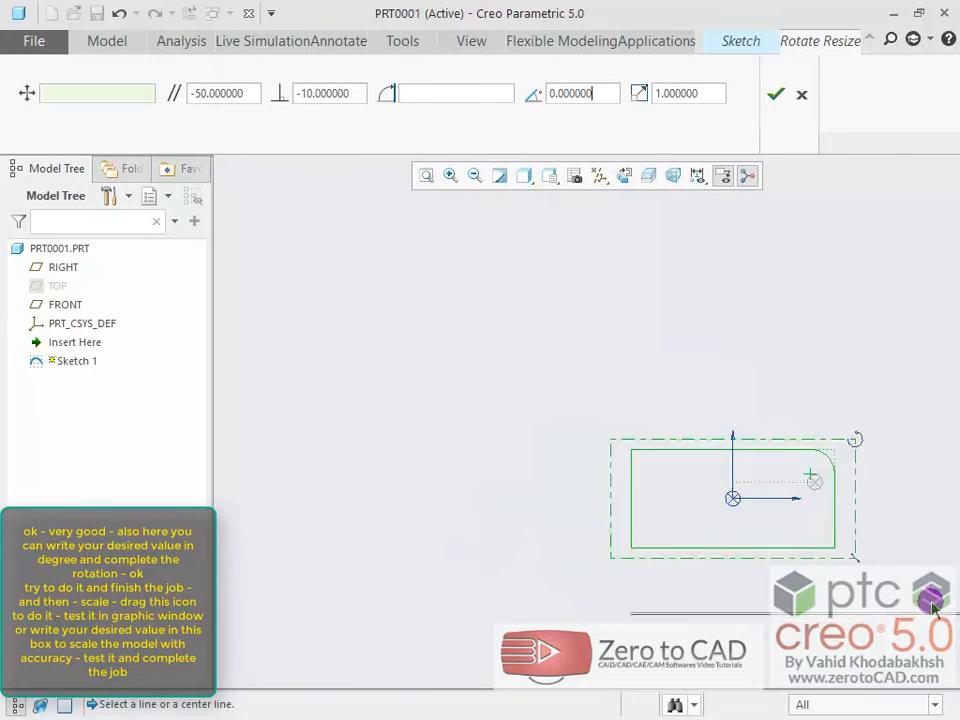
- Scale the rectangle freehand about its center down to a factor of about 0.75, and enlarge it slightly again
scroll(926, 590, up, 3)
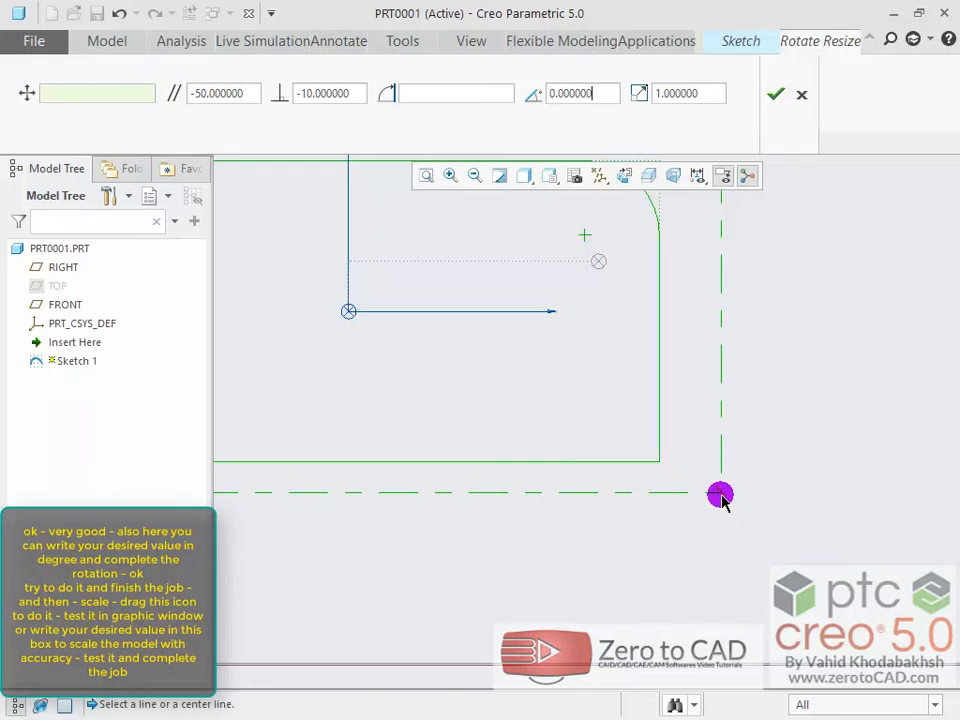
mouse_move(720, 495)
mouse_down()
mouse_move(831, 574)
mouse_move(866, 613)
mouse_move(632, 439)
mouse_move(645, 489)
mouse_up()
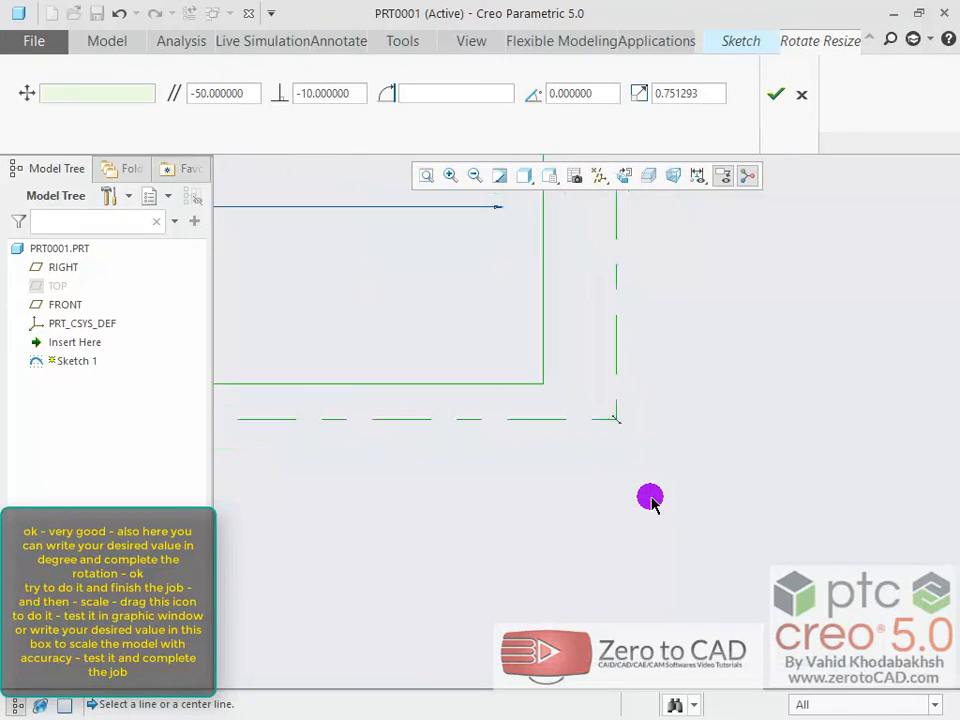
scroll(650, 500, down, 2)
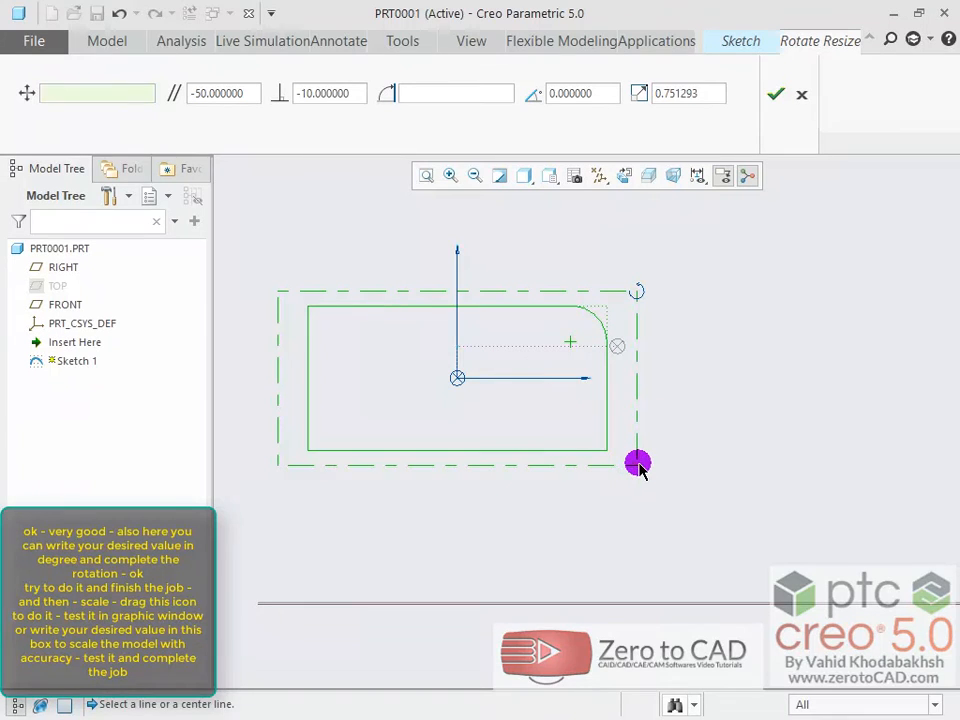
mouse_move(640, 465)
mouse_down()
mouse_move(729, 544)
mouse_move(643, 494)
mouse_move(785, 568)
mouse_move(756, 572)
mouse_move(662, 504)
mouse_up()
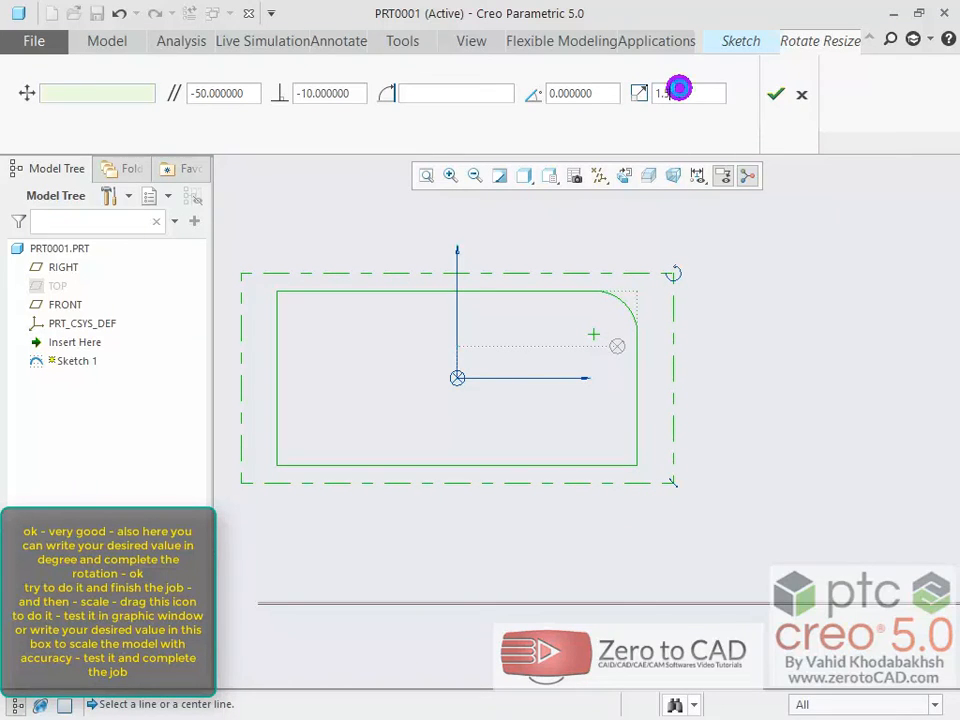
- Set the rectangle's scale factor to 1.5
key(Return)
scroll(679, 397, up, 2)
scroll(678, 397, down, 7)
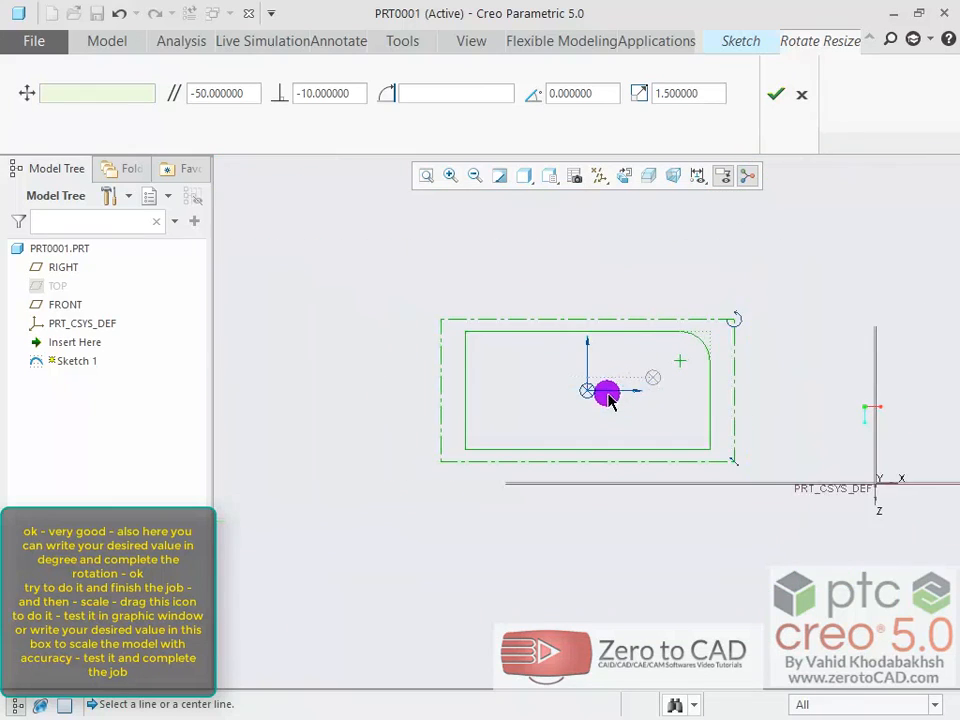
scroll(614, 370, up, 2)
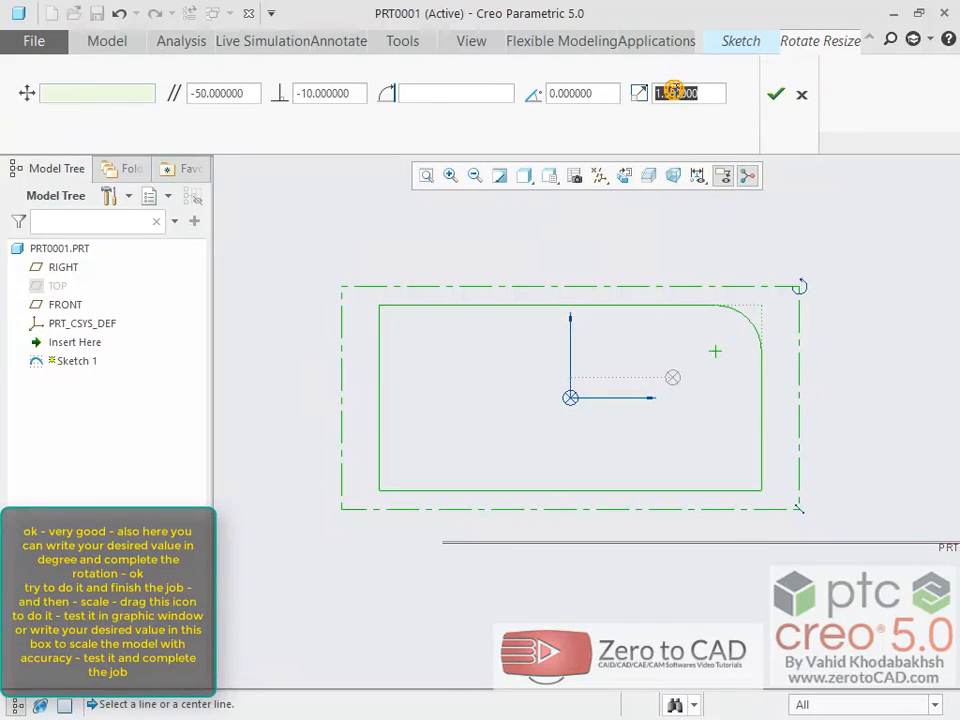
- Try a scale factor of 1 on the rectangle and replace it with 0.5
key(Return)
click(674, 91)
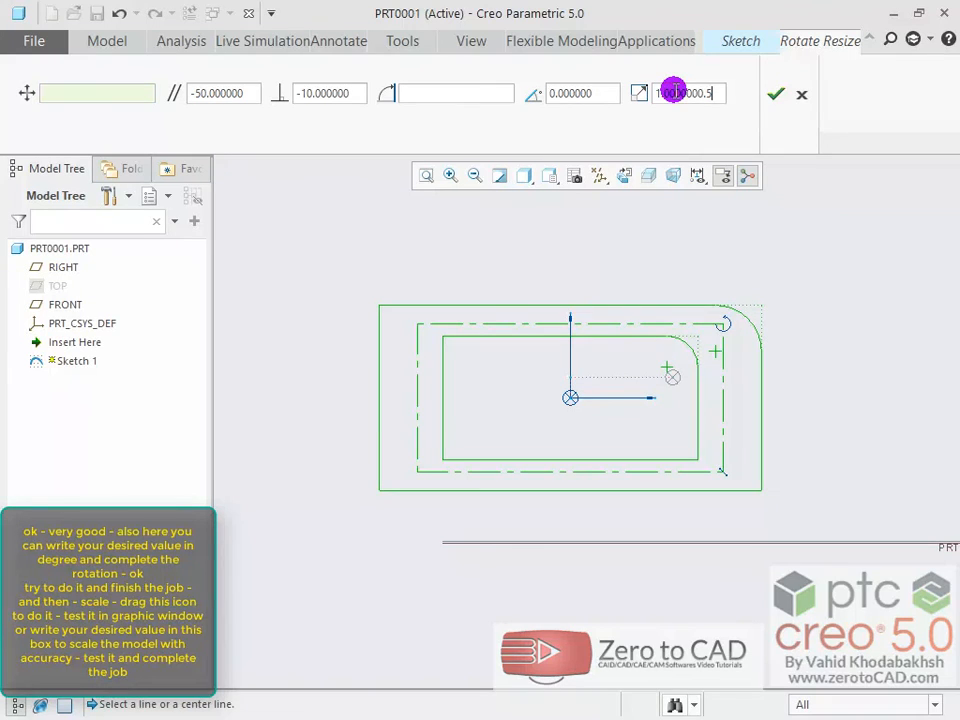
text(0.5)
key(Return)
- Set the rectangle's scale factor to 2 and accept the Rotate Resize changes
click(674, 91)
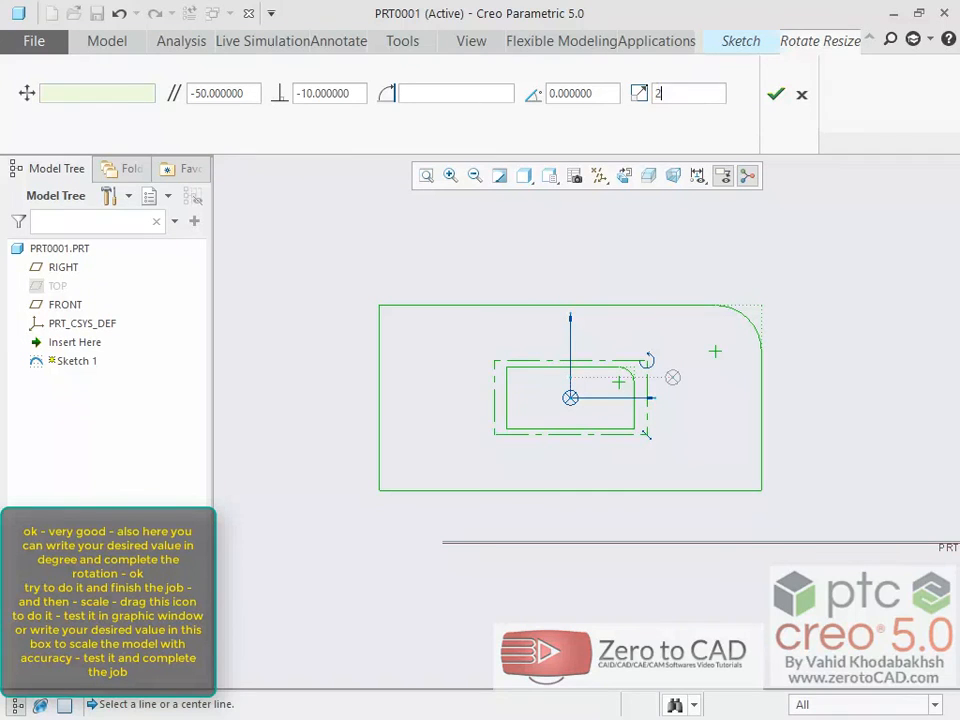
key(Return)
click(672, 91)
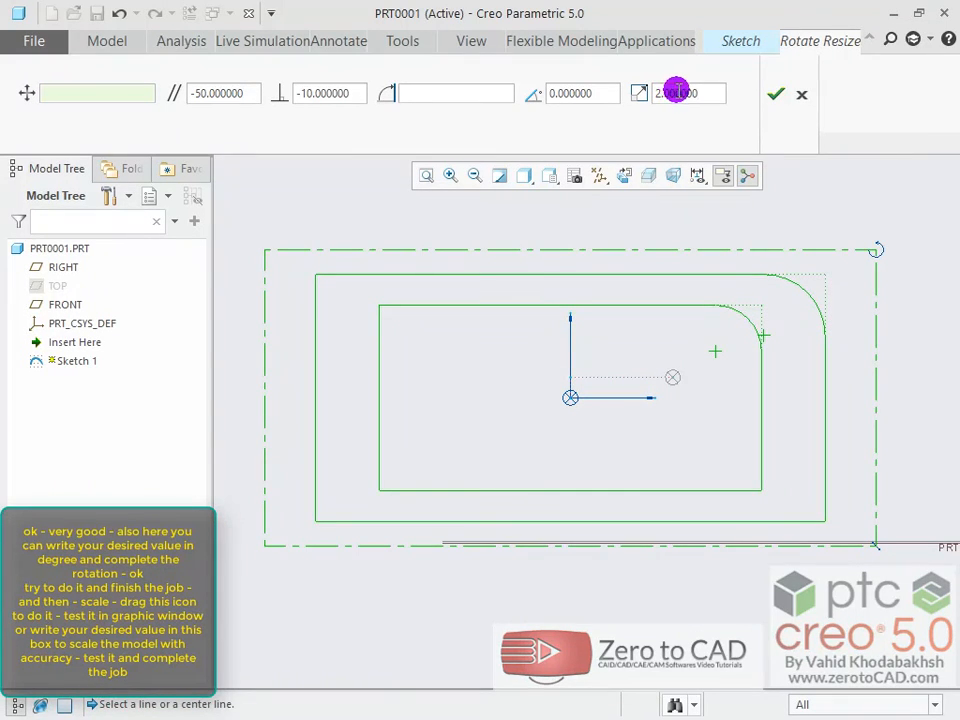
click(775, 94)
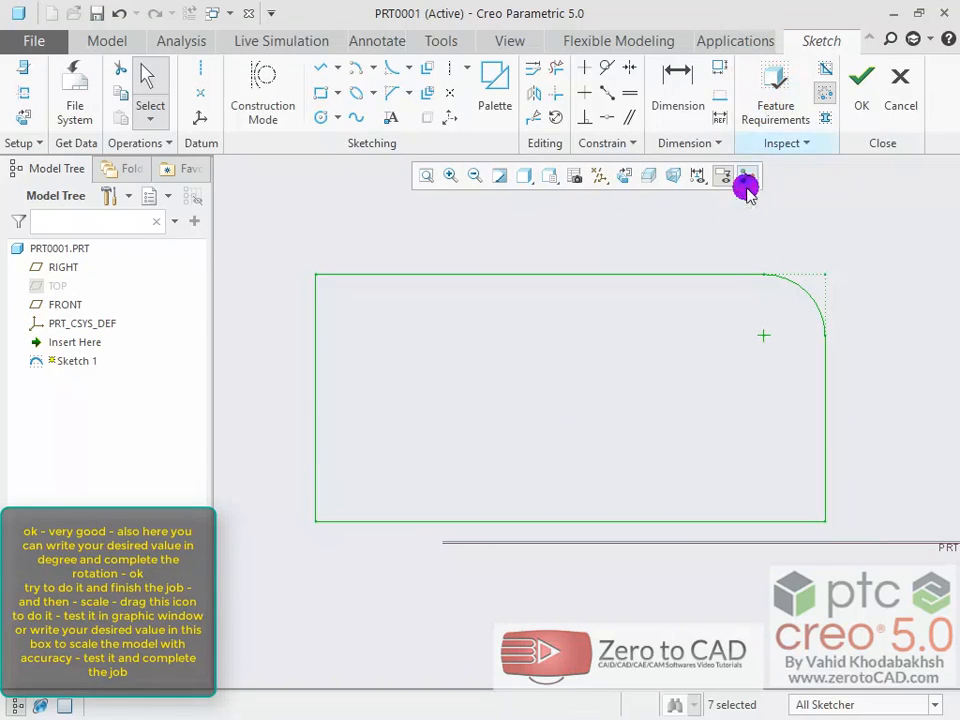
scroll(607, 367, down, 1)
scroll(607, 367, up, 2)
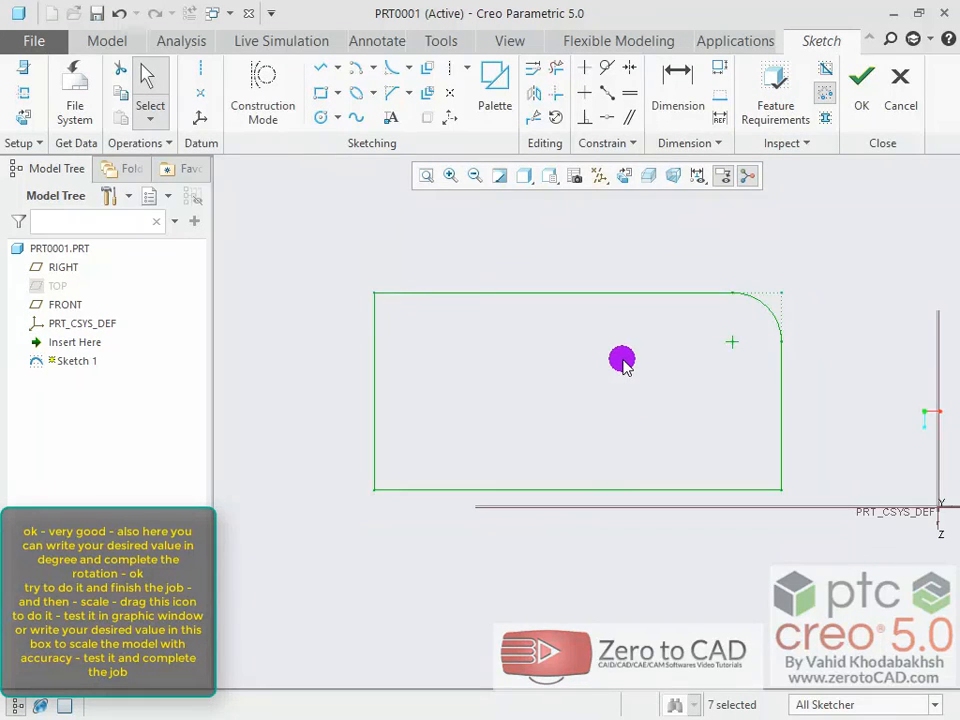
scroll(641, 347, down, 1)
scroll(641, 347, down, 1)
scroll(634, 346, up, 1)
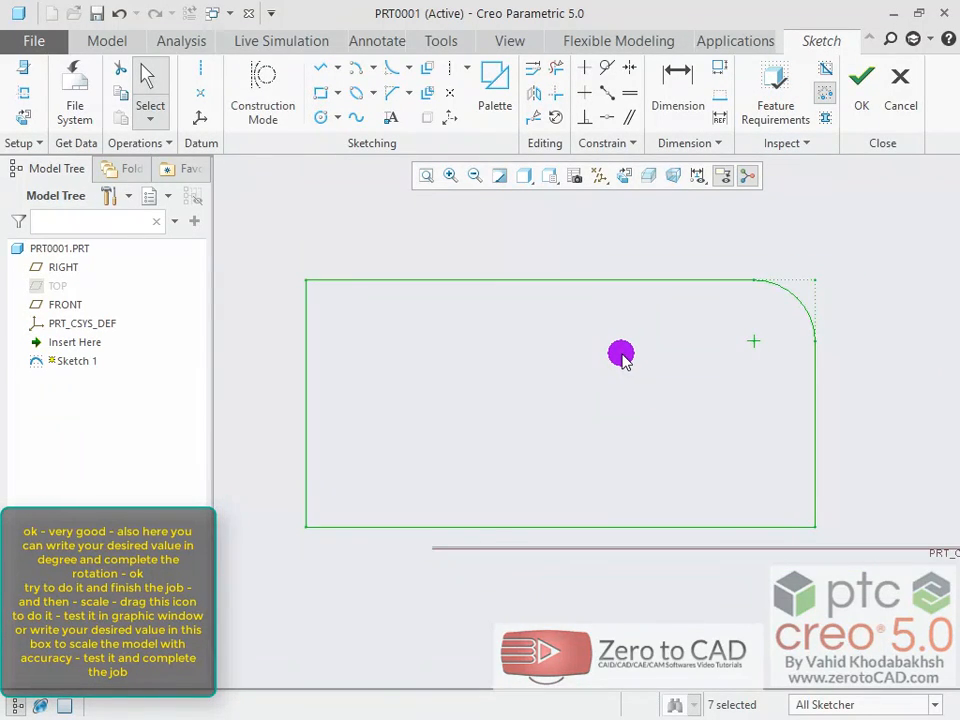